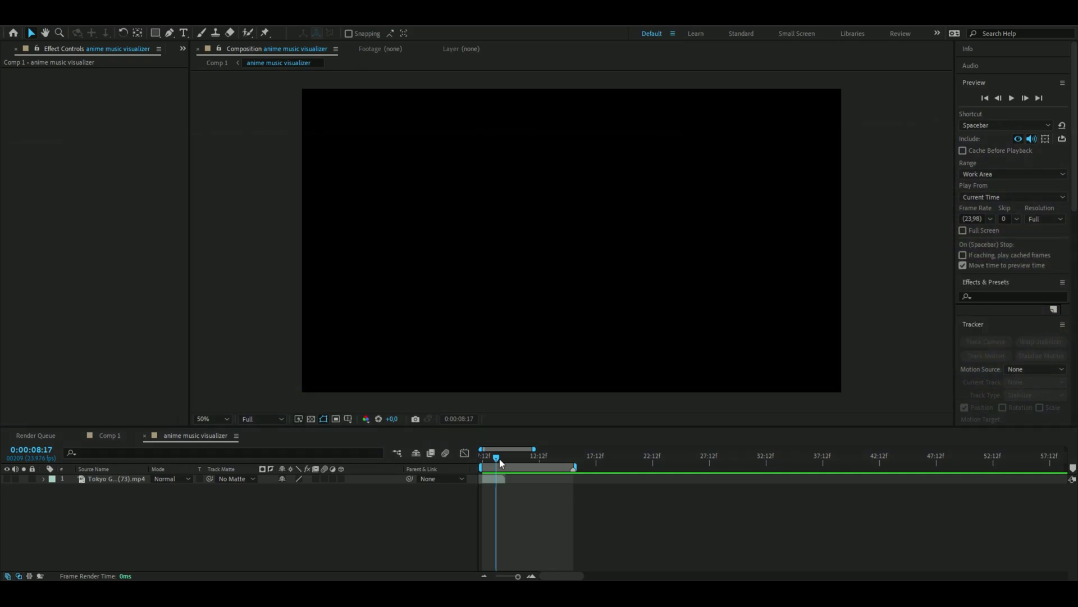
# Turn on the Tokyo Ghoul clip's visibility and preview it from the start.
pyautogui.moveTo(500, 458)
pyautogui.mouseDown()
pyautogui.moveTo(447, 457)
pyautogui.moveTo(501, 459)
pyautogui.mouseUp()
pyautogui.click(531, 575)
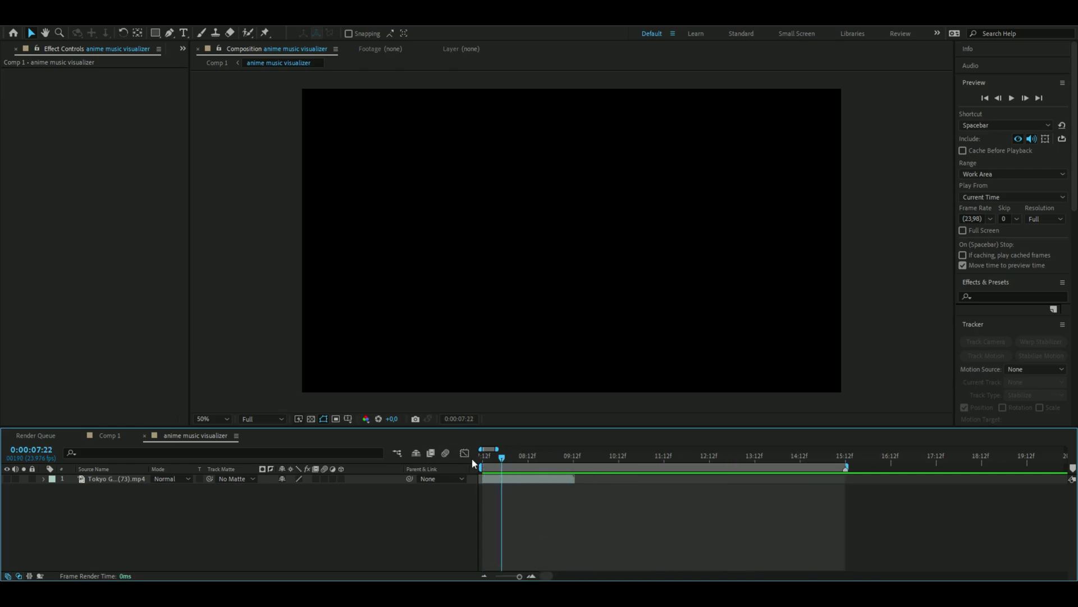
pyautogui.click(6, 479)
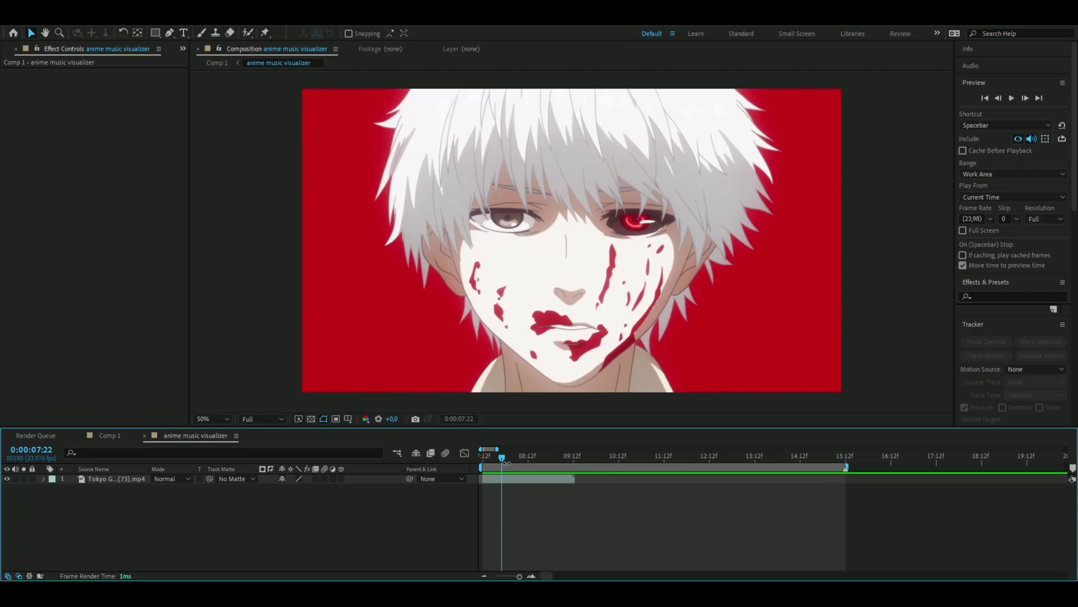
pyautogui.moveTo(506, 464)
pyautogui.mouseDown()
pyautogui.moveTo(483, 459)
pyautogui.moveTo(566, 464)
pyautogui.moveTo(499, 471)
pyautogui.mouseUp()
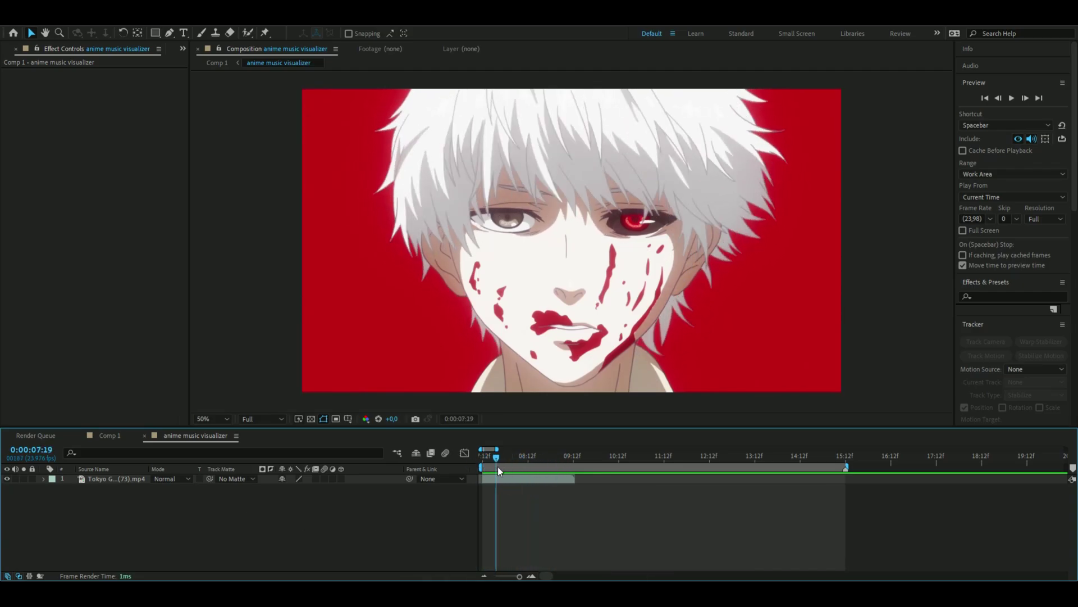
pyautogui.press('Home')
pyautogui.press('space')
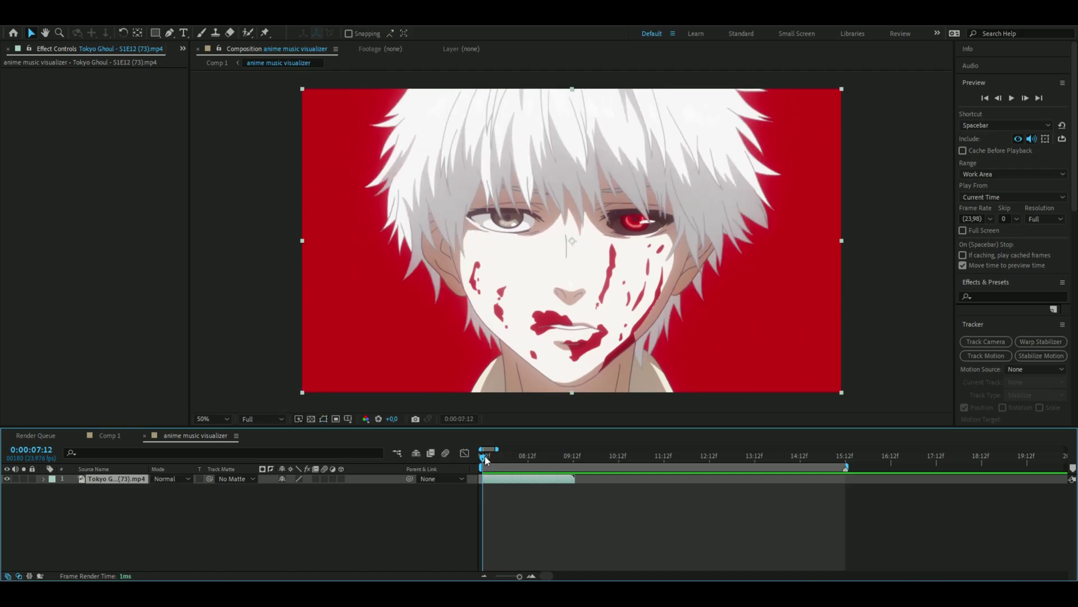
pyautogui.press('space')
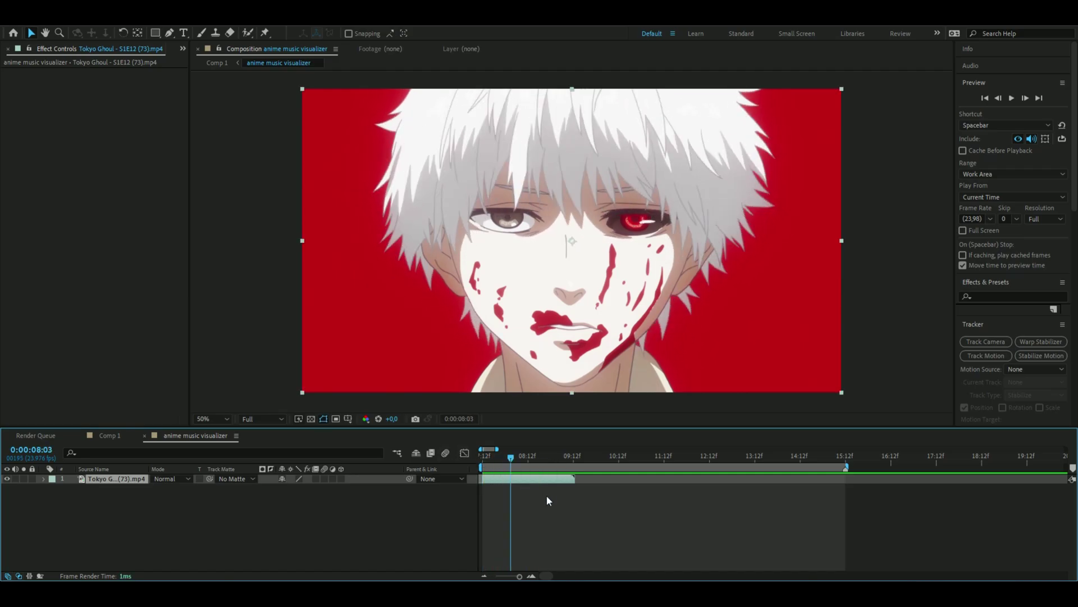
# Duplicate the clip so the copy starts where the original ends, then preview both.
pyautogui.hotkey('ctrl', 'd')
pyautogui.moveTo(500, 479); pyautogui.dragTo(593, 478)
pyautogui.press('Home')
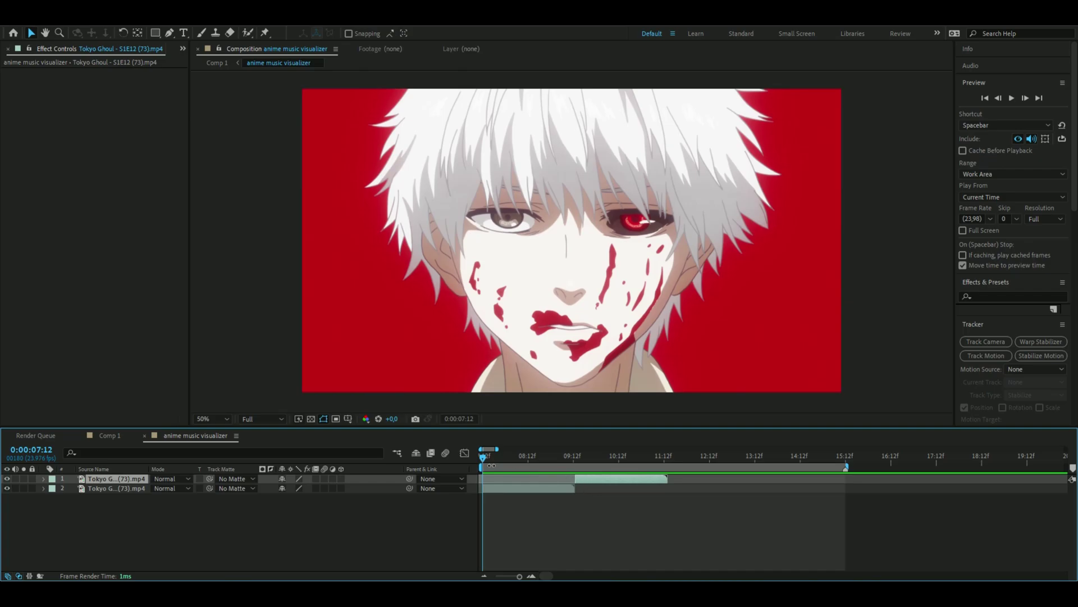
pyautogui.press('space')
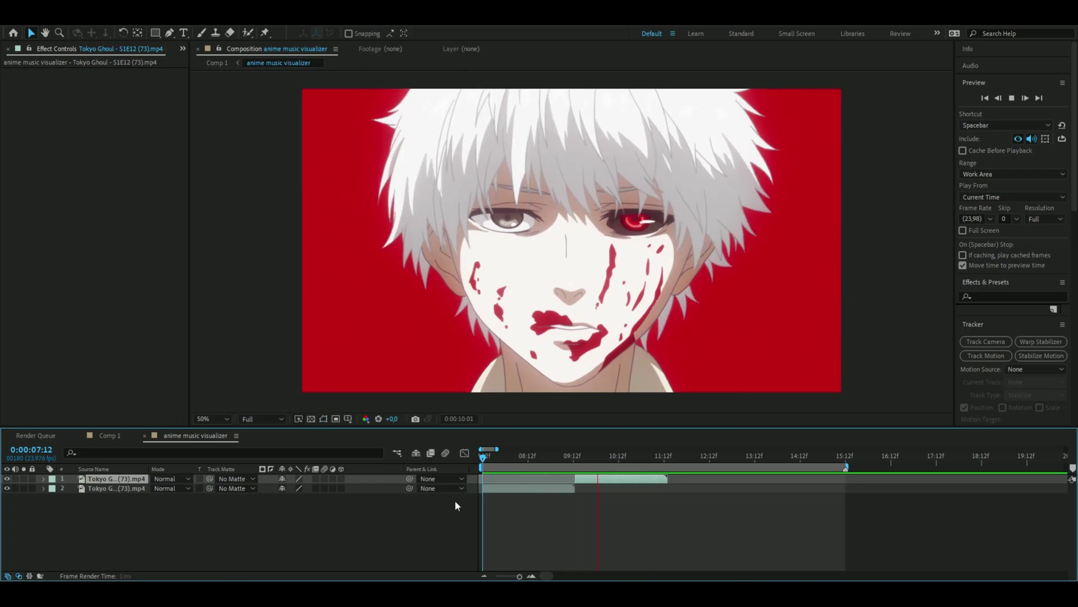
pyautogui.press('Delete')
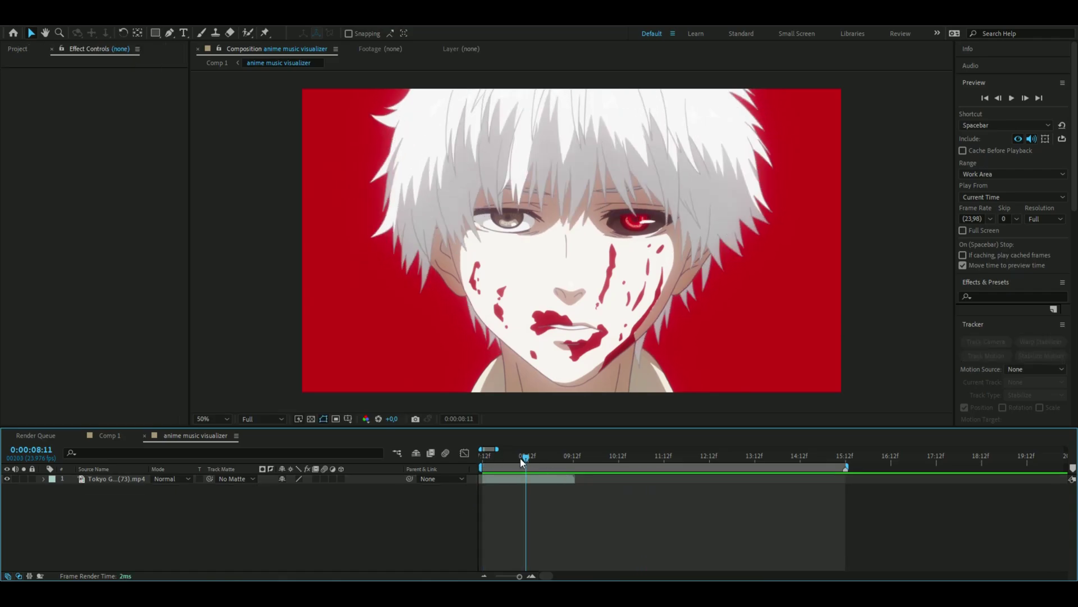
pyautogui.press('space')
pyautogui.click(500, 479)
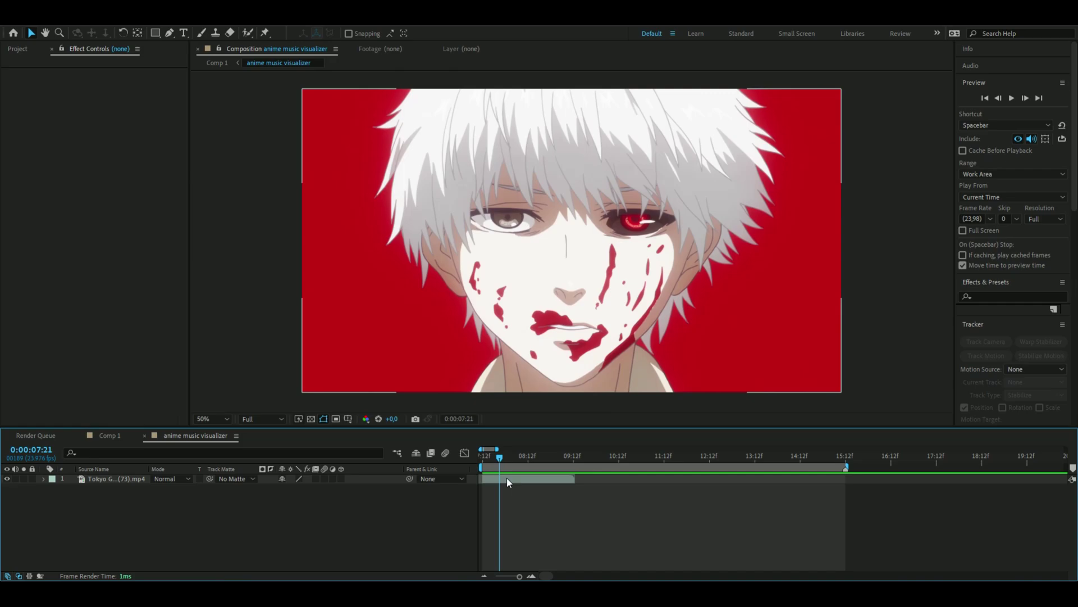
pyautogui.moveTo(500, 457); pyautogui.dragTo(482, 458)
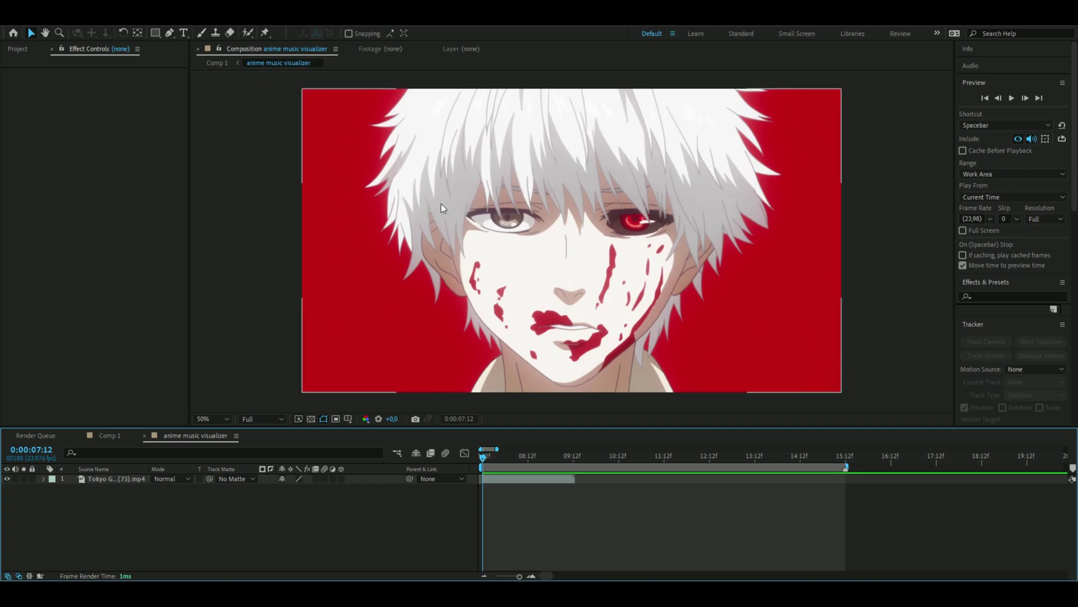
pyautogui.click(732, 303)
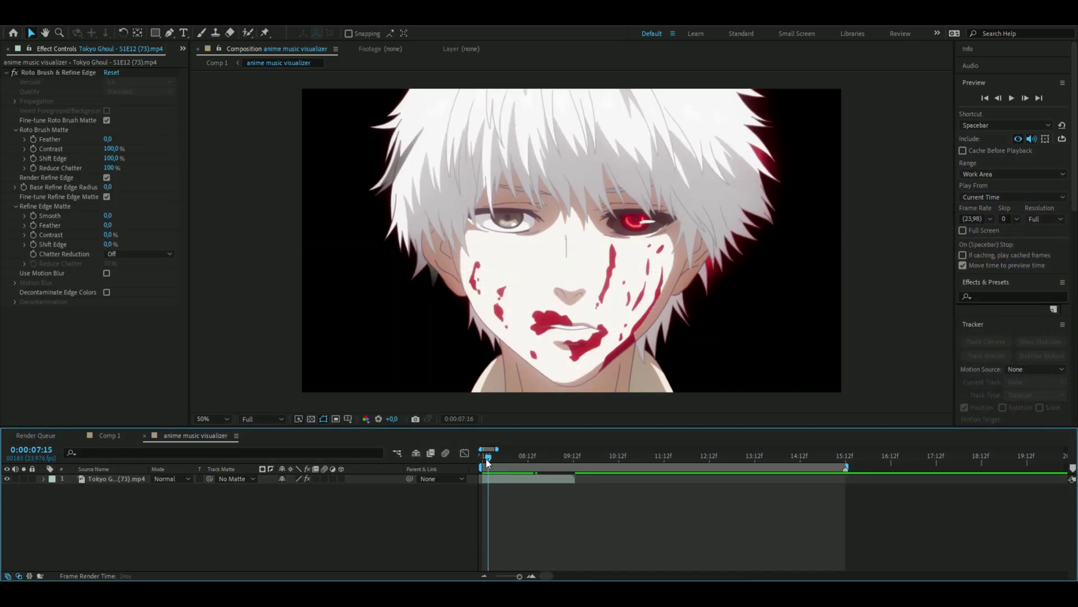
# Check the cut-out and add a second copy starting where the first clip ends.
pyautogui.moveTo(486, 459)
pyautogui.mouseDown()
pyautogui.moveTo(523, 461)
pyautogui.moveTo(507, 461)
pyautogui.mouseUp()
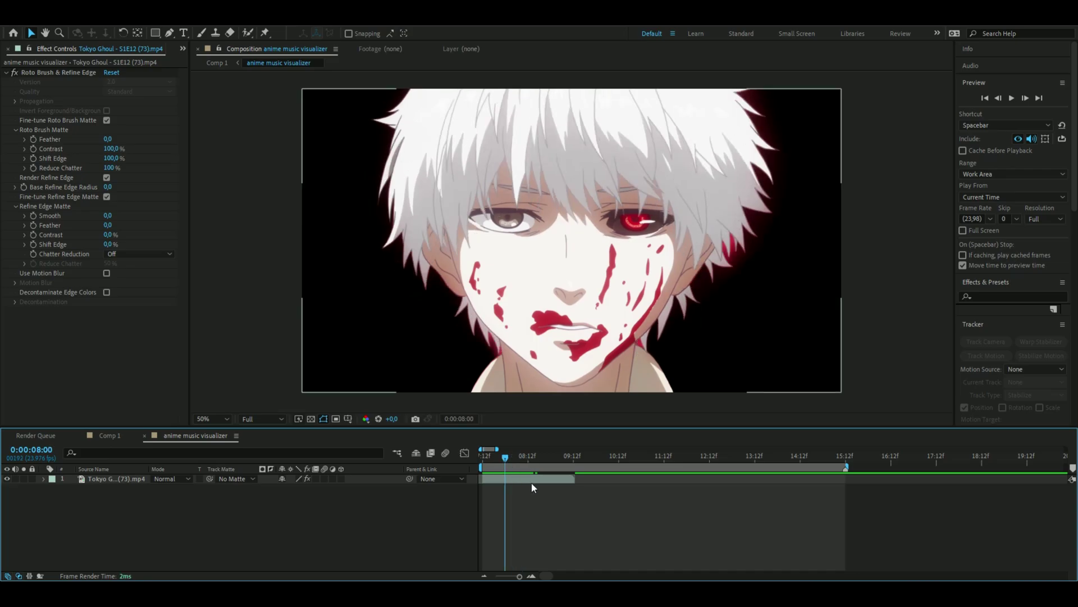
pyautogui.click(494, 479)
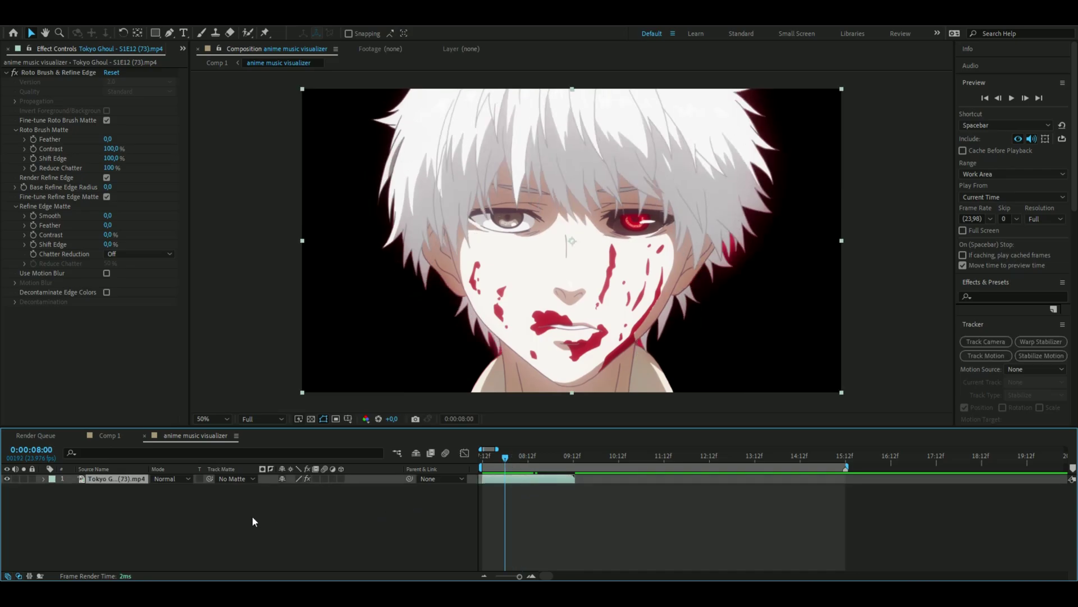
pyautogui.hotkey('ctrl', 'd')
pyautogui.moveTo(514, 479); pyautogui.dragTo(611, 481)
pyautogui.click(612, 457)
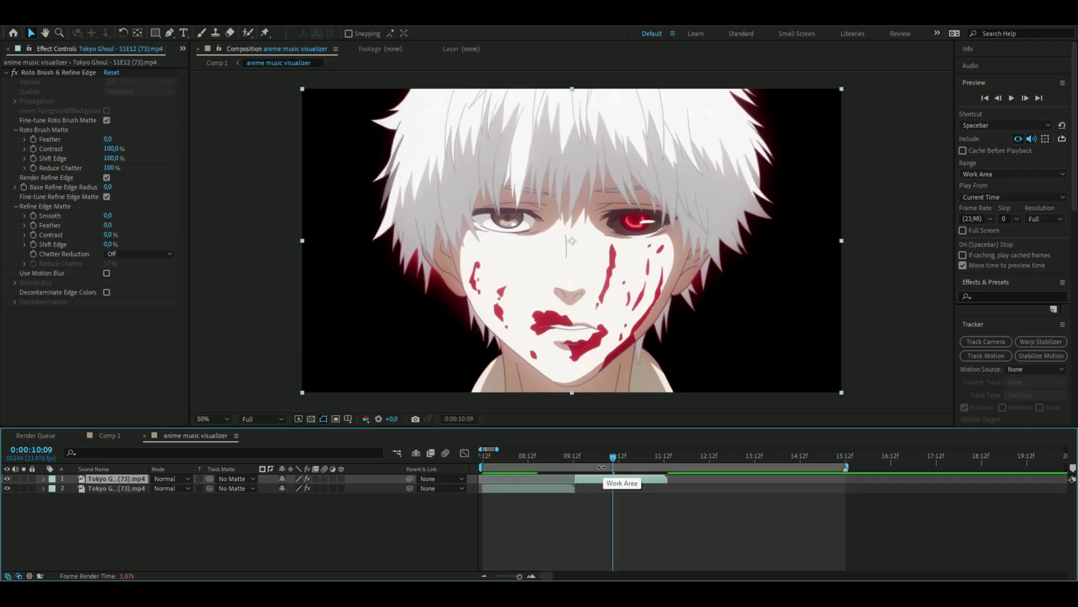
# Add third and fourth copies, each placed after the previous one, then go to 8:00.
pyautogui.hotkey('ctrl', 'd')
pyautogui.moveTo(623, 480); pyautogui.dragTo(798, 479)
pyautogui.hotkey('ctrl', 'd')
pyautogui.click(499, 455)
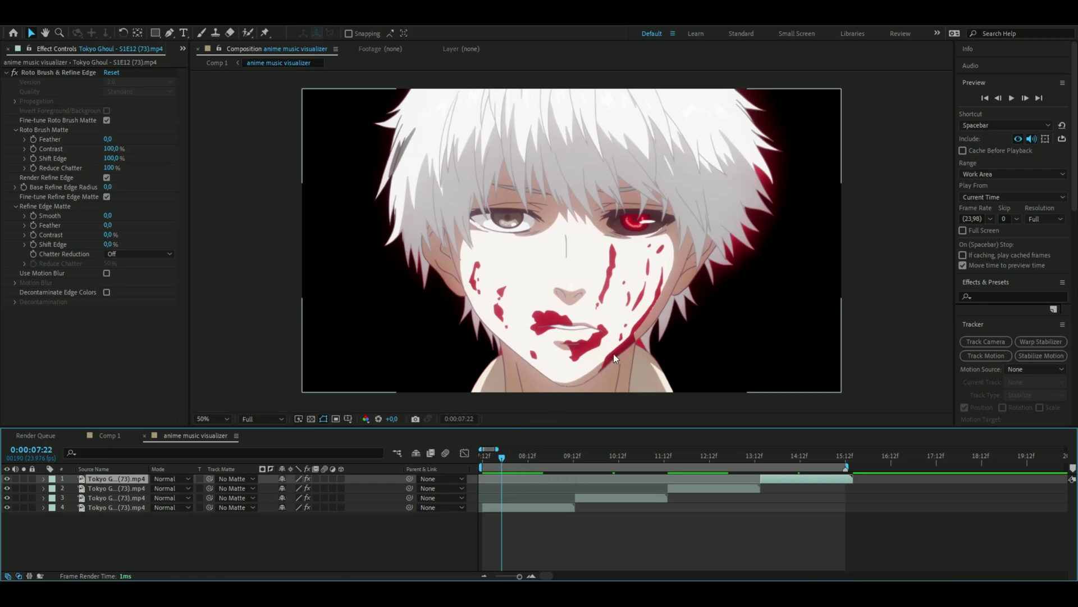
pyautogui.press('pagedown')
pyautogui.press('pagedown')
pyautogui.click(893, 498)
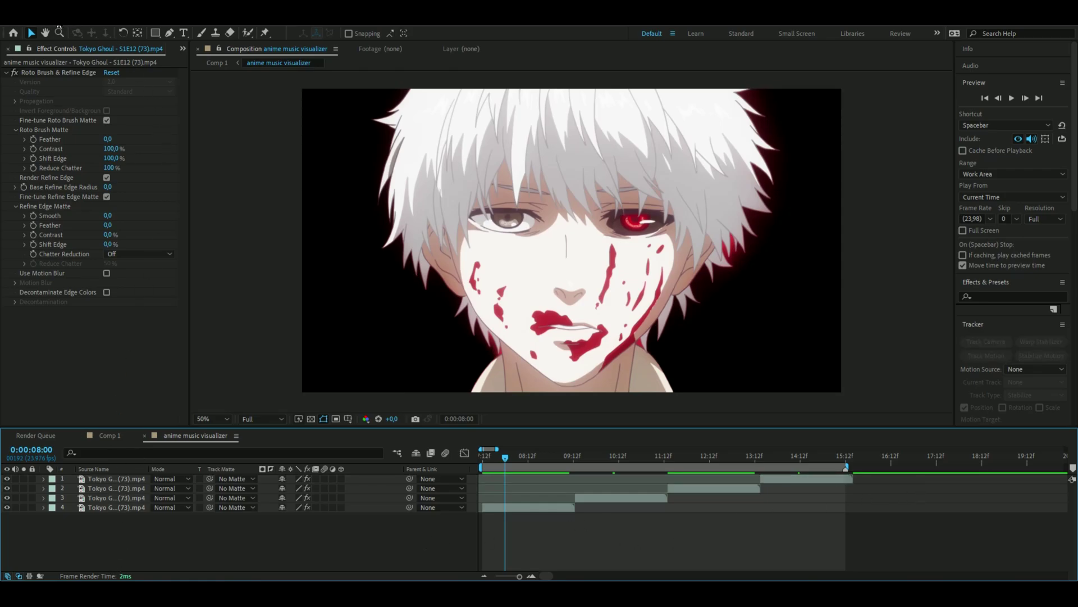
# In Composition Settings, set width 720, height 480 and frame rate 8 fps.
pyautogui.click(62, 20)
pyautogui.click(97, 46)
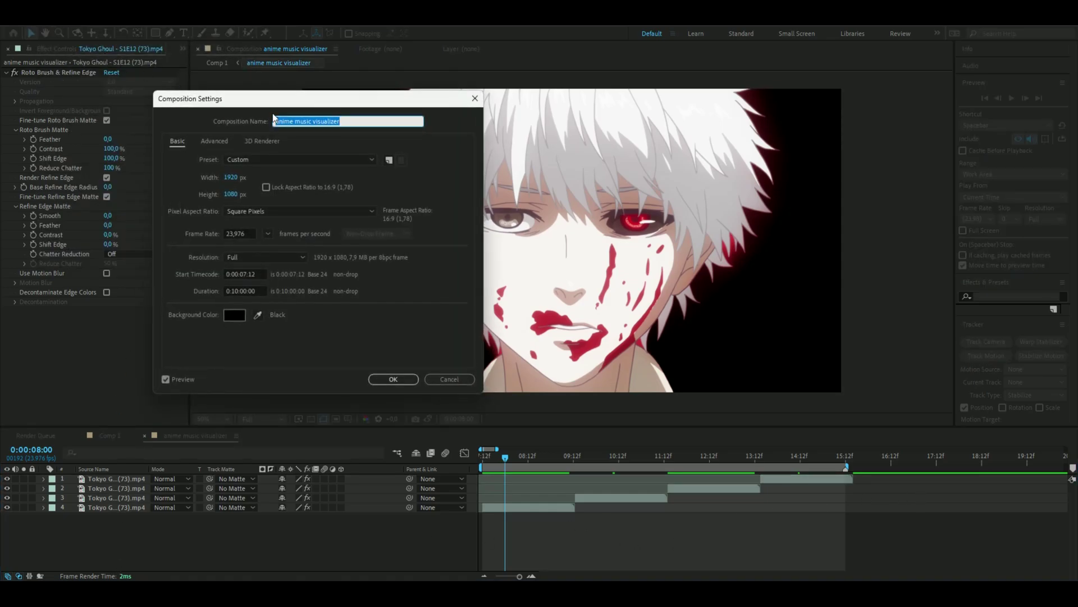
pyautogui.click(231, 178)
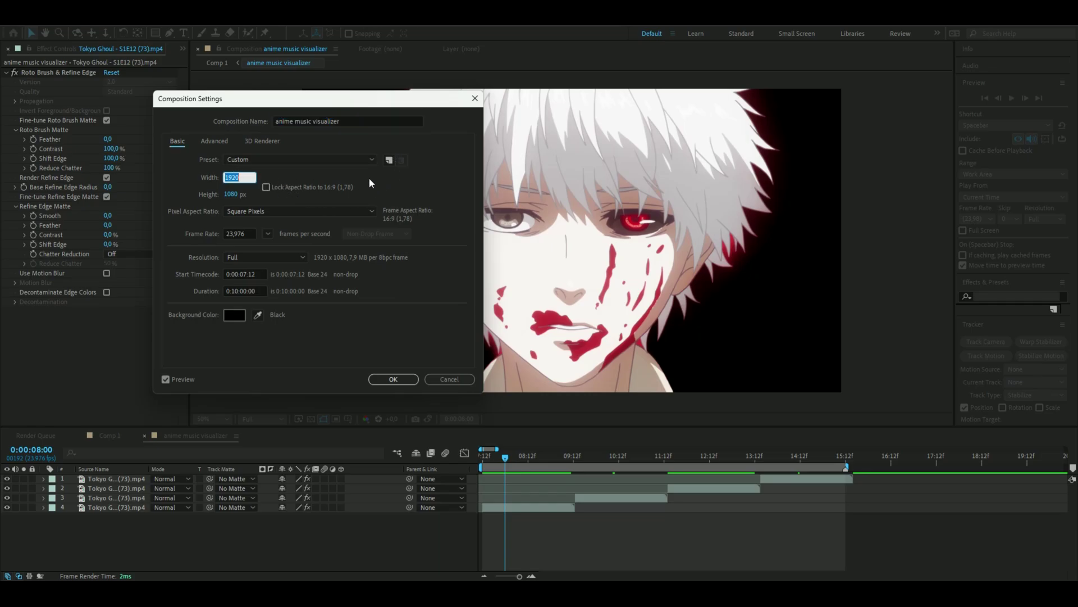
pyautogui.press('BackSpace')
pyautogui.write('720')
pyautogui.click(230, 197)
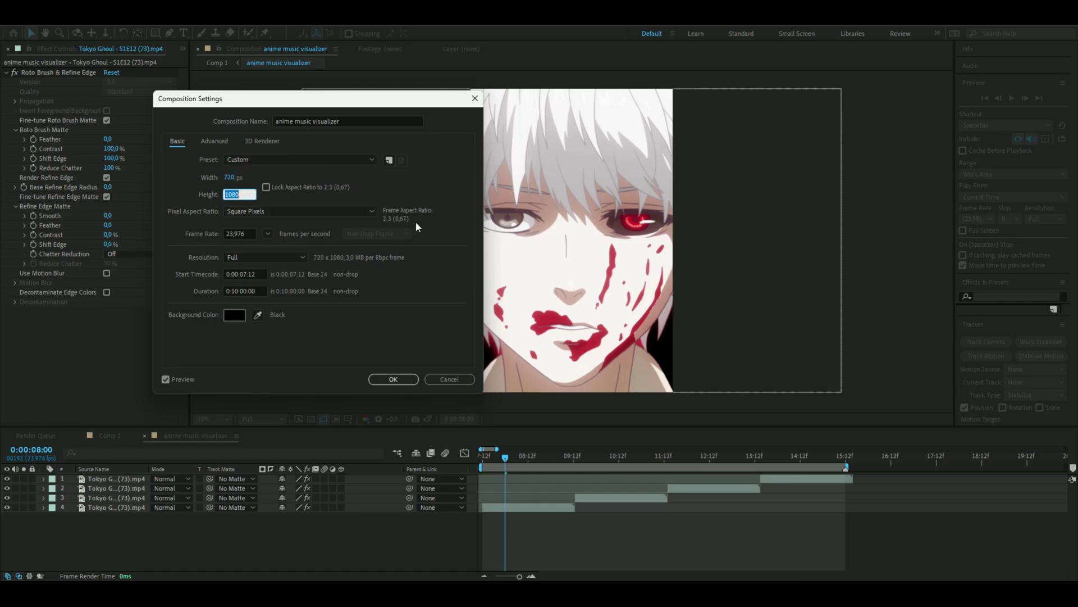
pyautogui.write('480')
pyautogui.click(241, 233)
pyautogui.click(268, 234)
pyautogui.click(276, 244)
pyautogui.click(393, 379)
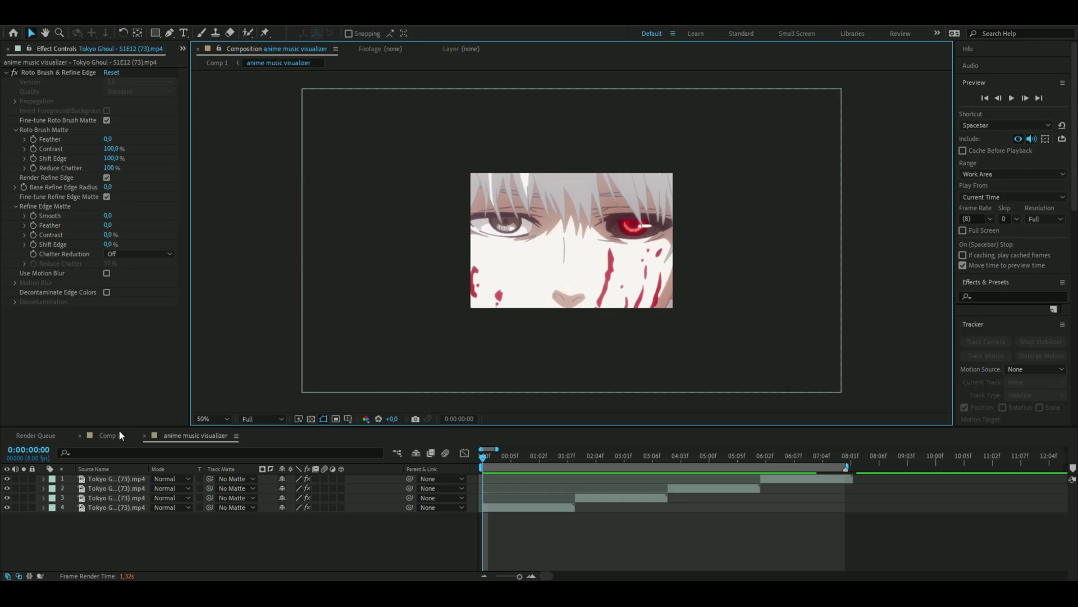
# Set Scale to 45 on all four Tokyo Ghoul layers and view the comp at 100%.
pyautogui.click(104, 479)
pyautogui.keyDown('shift'); pyautogui.click(121, 507); pyautogui.keyUp('shift')
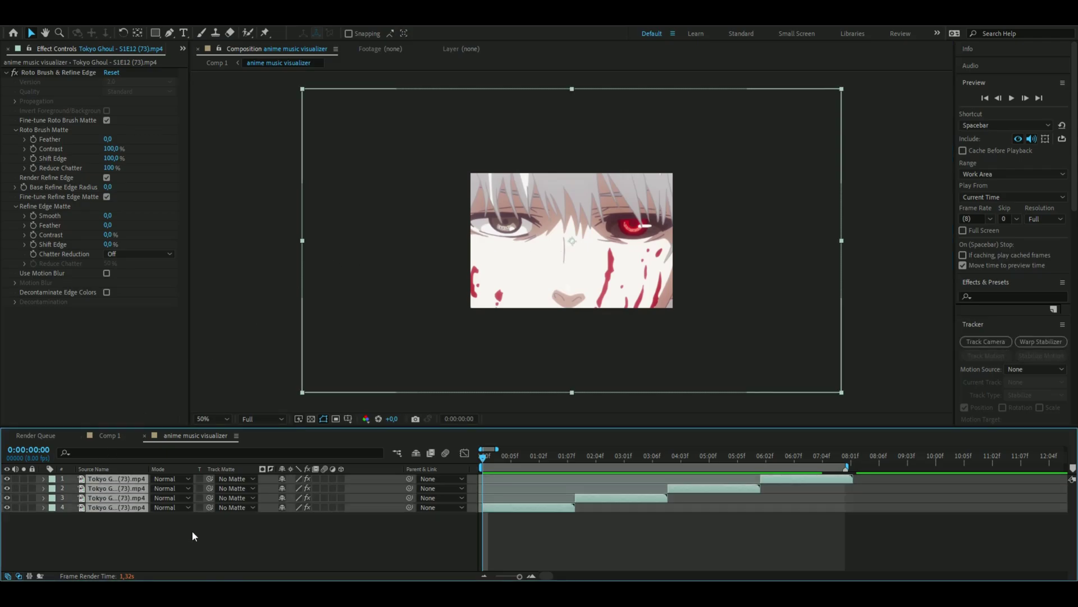
pyautogui.press('s')
pyautogui.click(298, 506)
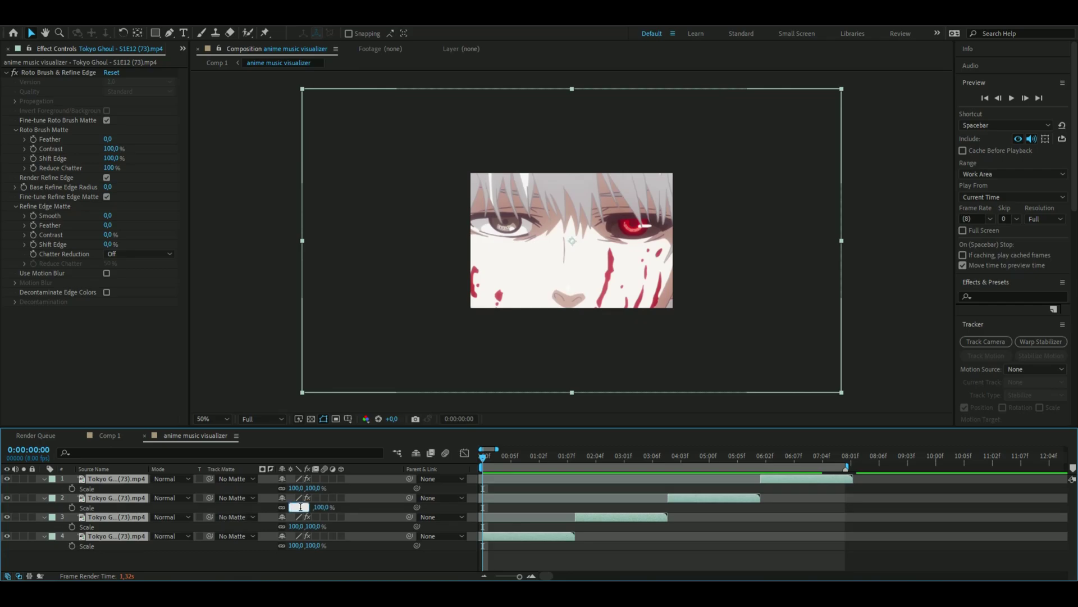
pyautogui.write('45')
pyautogui.press('Return')
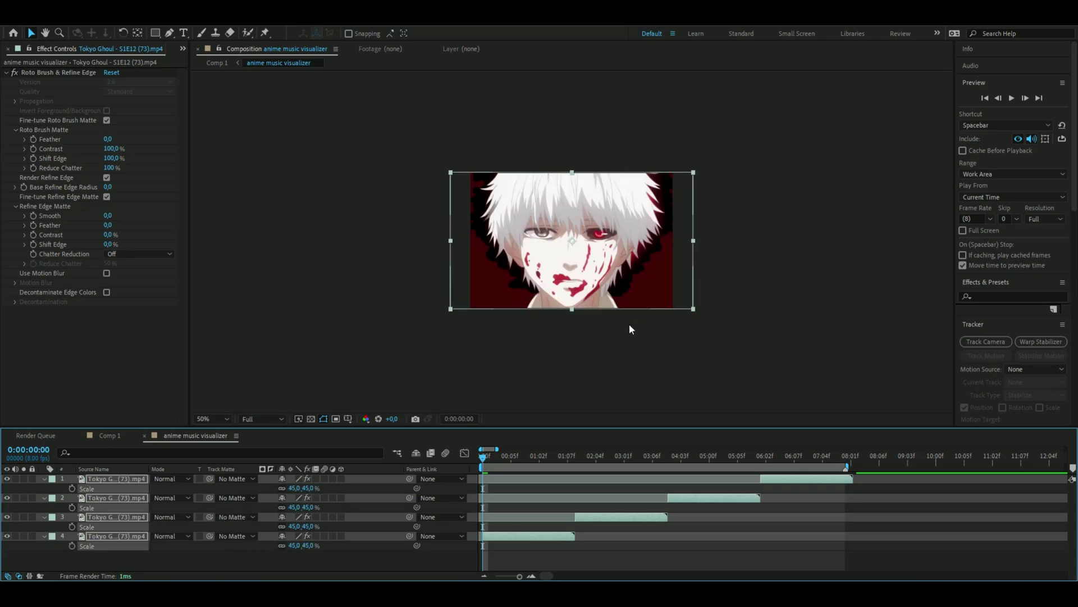
pyautogui.click(629, 323)
pyautogui.press('/')
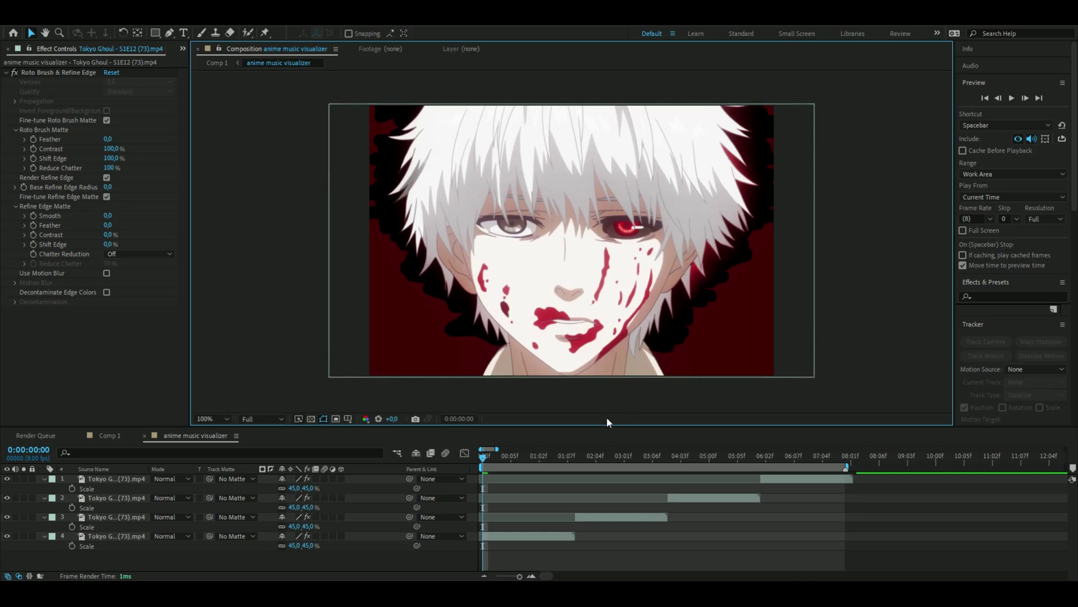
pyautogui.moveTo(482, 458); pyautogui.dragTo(500, 460)
pyautogui.press('Home')
# Retime the fire dust particles by adjusting the end Time Remap keyframe.
pyautogui.press('s')
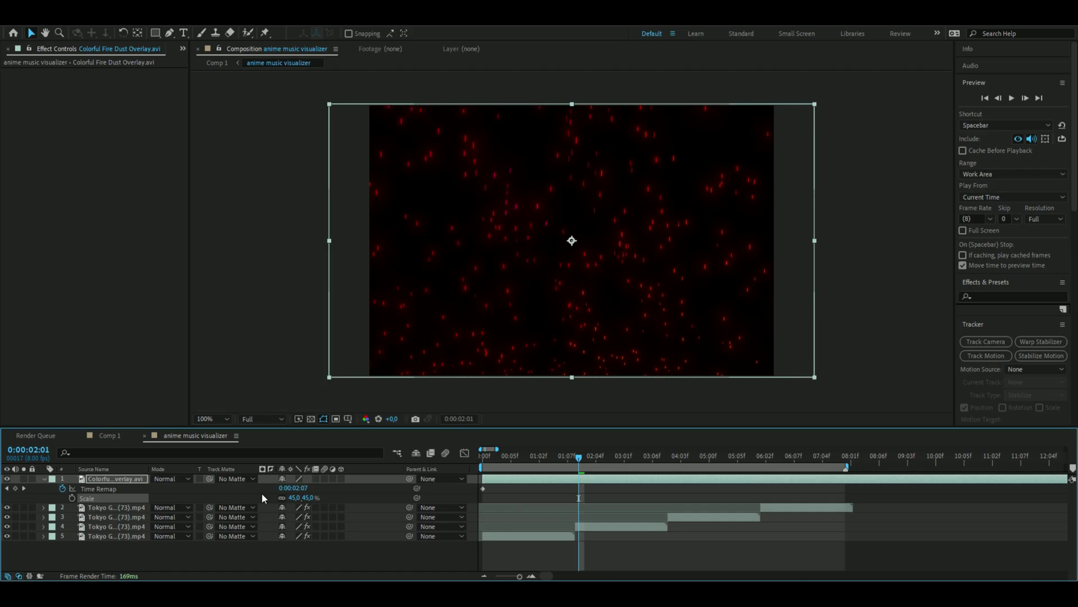
pyautogui.moveTo(580, 457); pyautogui.dragTo(562, 458)
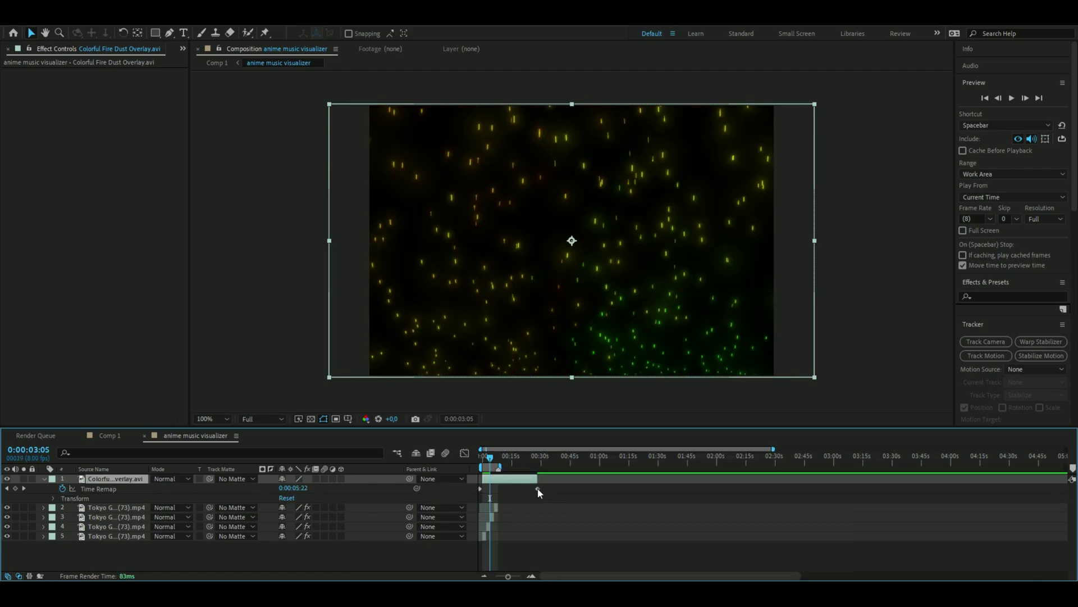
pyautogui.moveTo(538, 489); pyautogui.dragTo(673, 488)
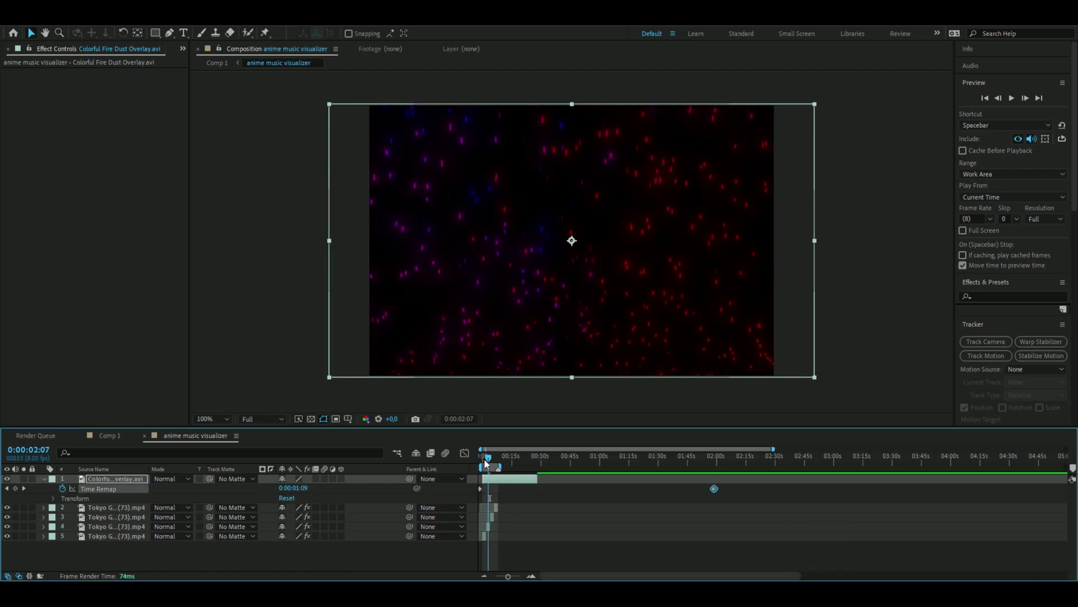
pyautogui.click(488, 459)
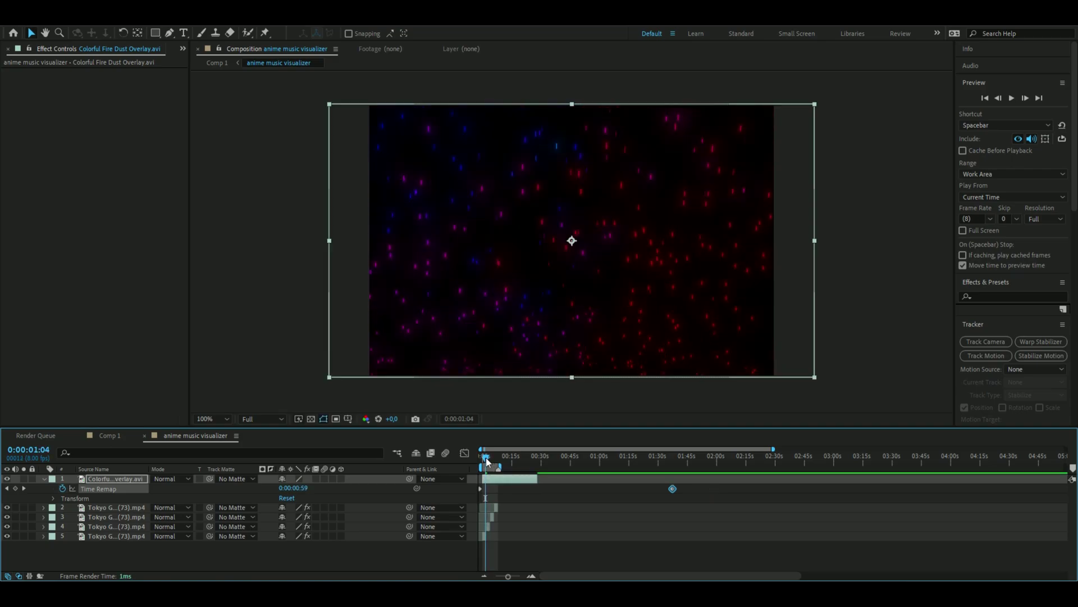
pyautogui.moveTo(672, 488); pyautogui.dragTo(622, 489)
pyautogui.click(492, 459)
pyautogui.moveTo(491, 460); pyautogui.dragTo(482, 459)
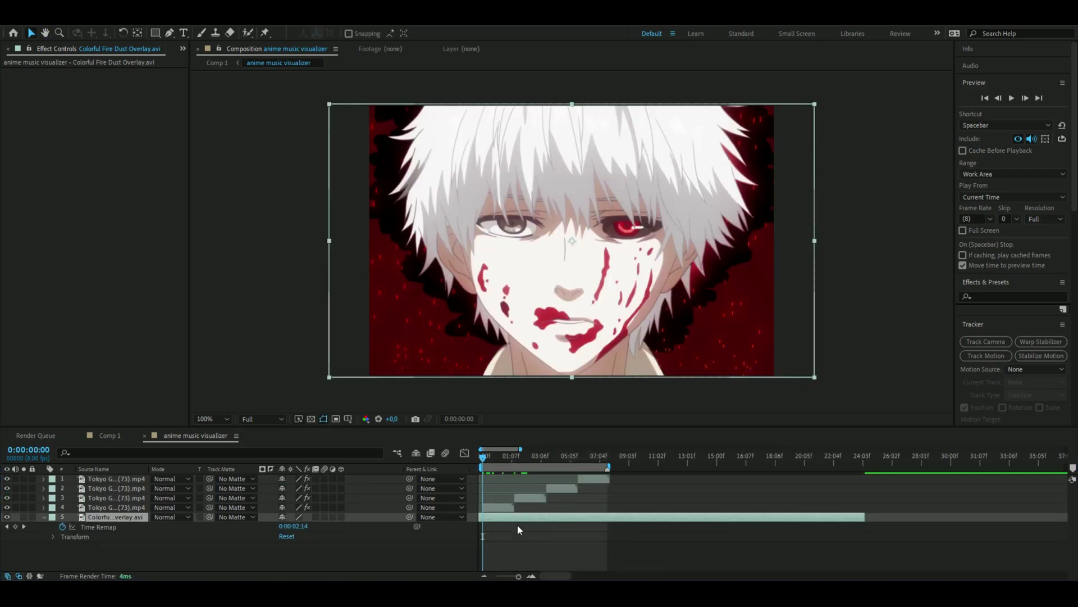
# Apply the 4-Color Gradient effect to the particle overlay.
pyautogui.hotkey('ctrl', 'space')
pyautogui.write('4 color')
pyautogui.press('Return')
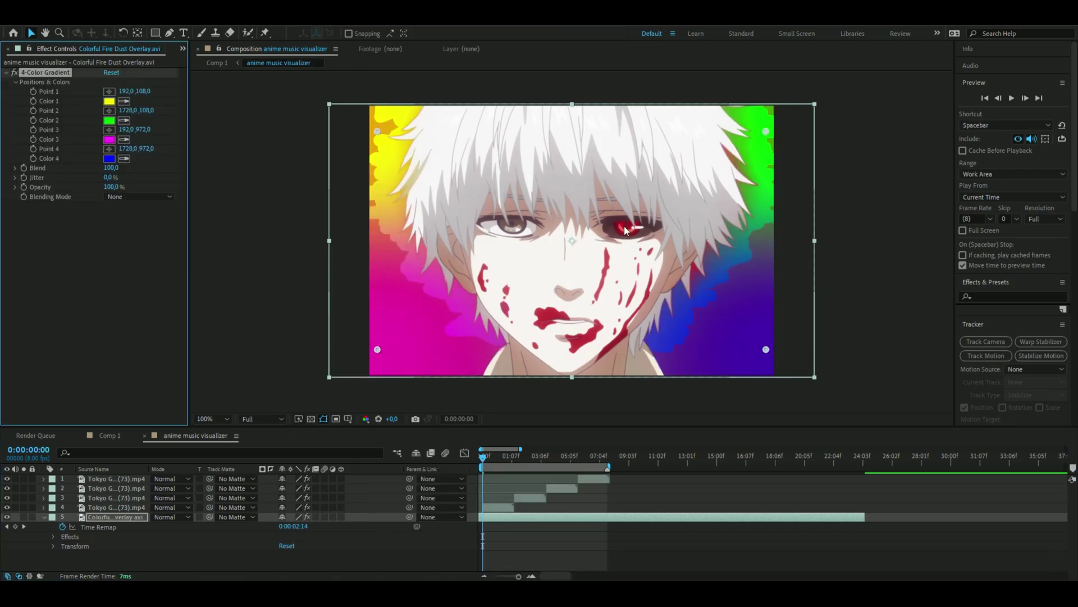
# Set all four gradient colours to red with Color blending mode, then preview.
pyautogui.click(109, 101)
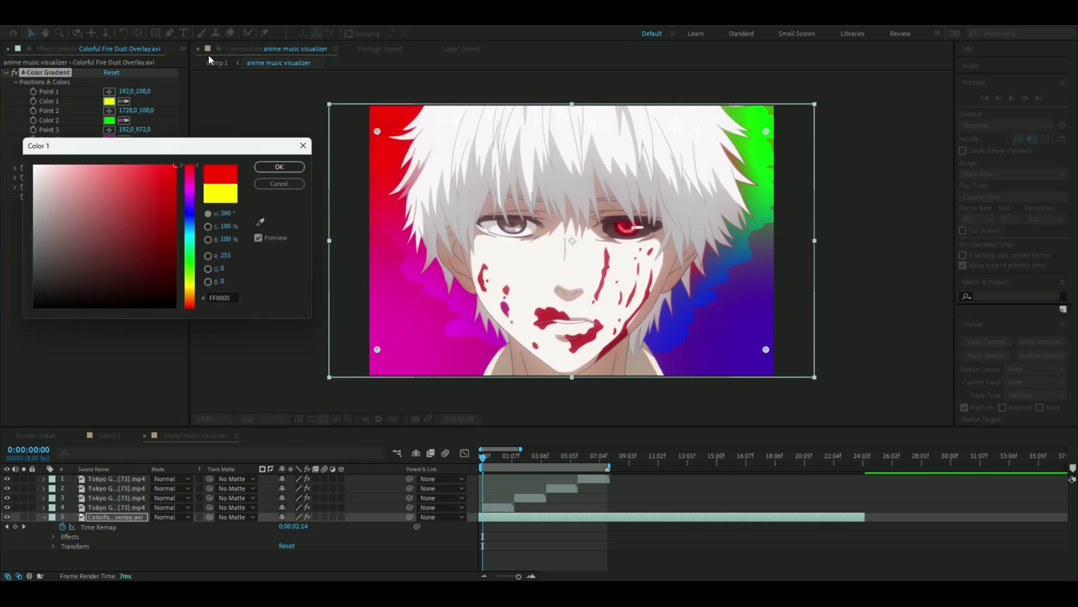
pyautogui.click(279, 167)
pyautogui.click(124, 121)
pyautogui.click(109, 101)
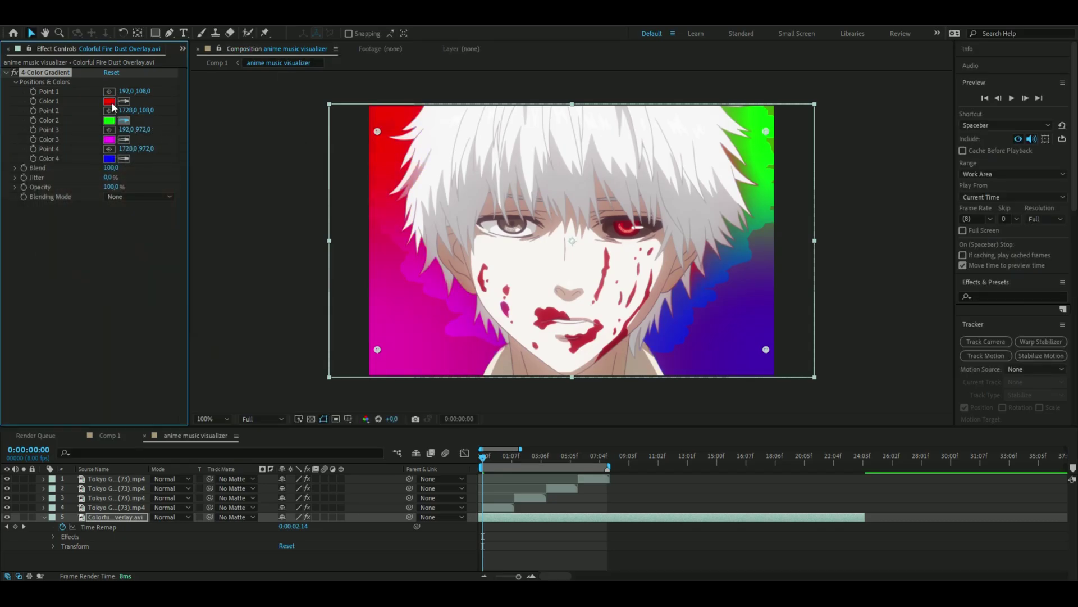
pyautogui.click(123, 139)
pyautogui.click(109, 101)
pyautogui.click(123, 159)
pyautogui.click(109, 101)
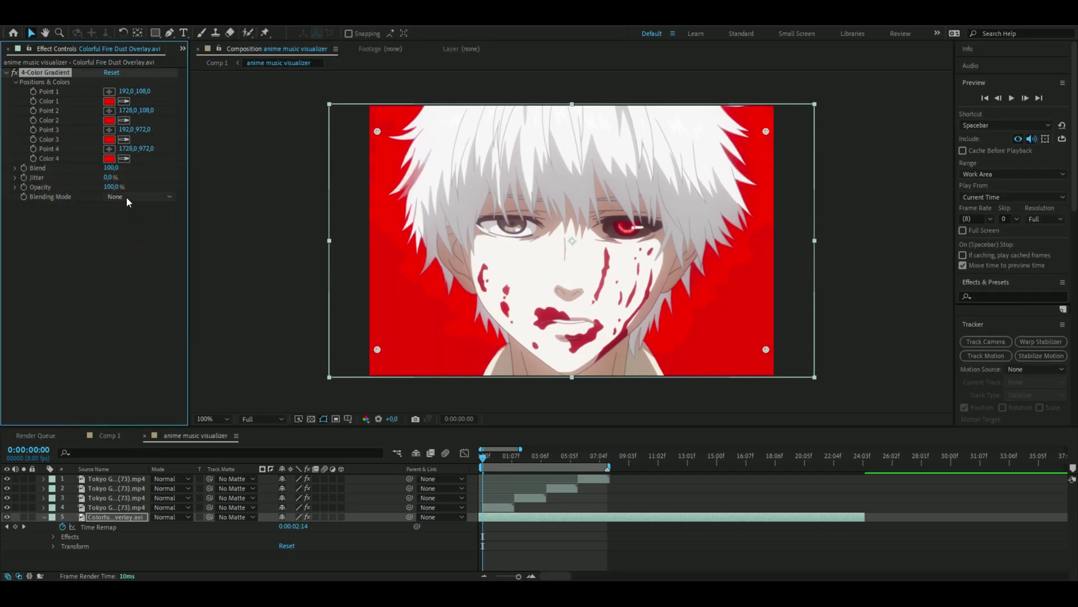
pyautogui.click(126, 196)
pyautogui.click(133, 427)
pyautogui.press('space')
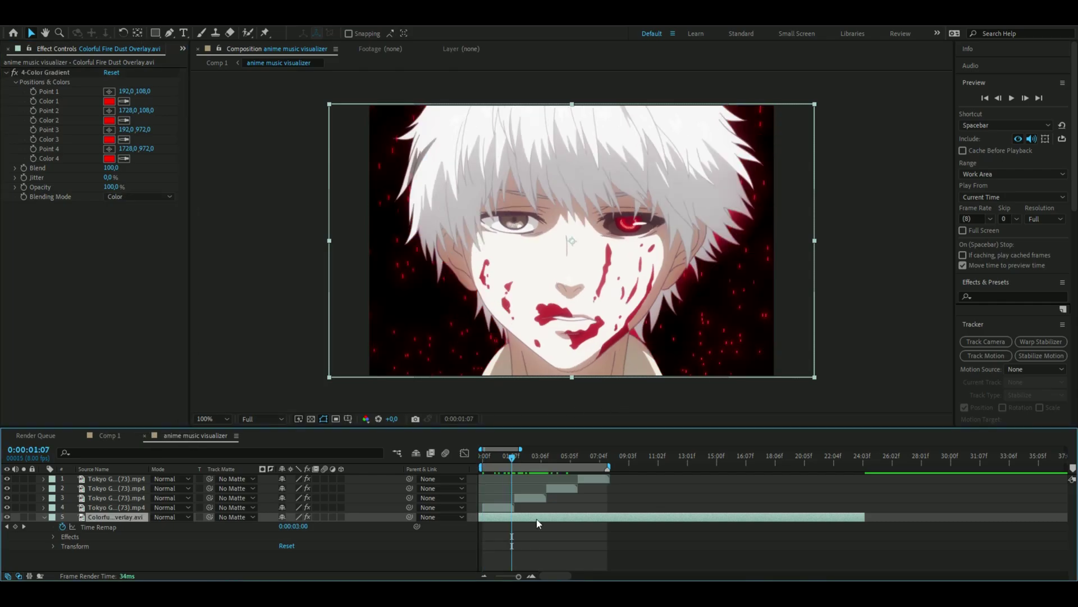
# Apply Deep Glow, keyframe Radius 250 and Exposure 1, and enable Smooth Blending.
pyautogui.hotkey('ctrl', 'space')
pyautogui.write('deep glow')
pyautogui.click(544, 515)
pyautogui.press('Home')
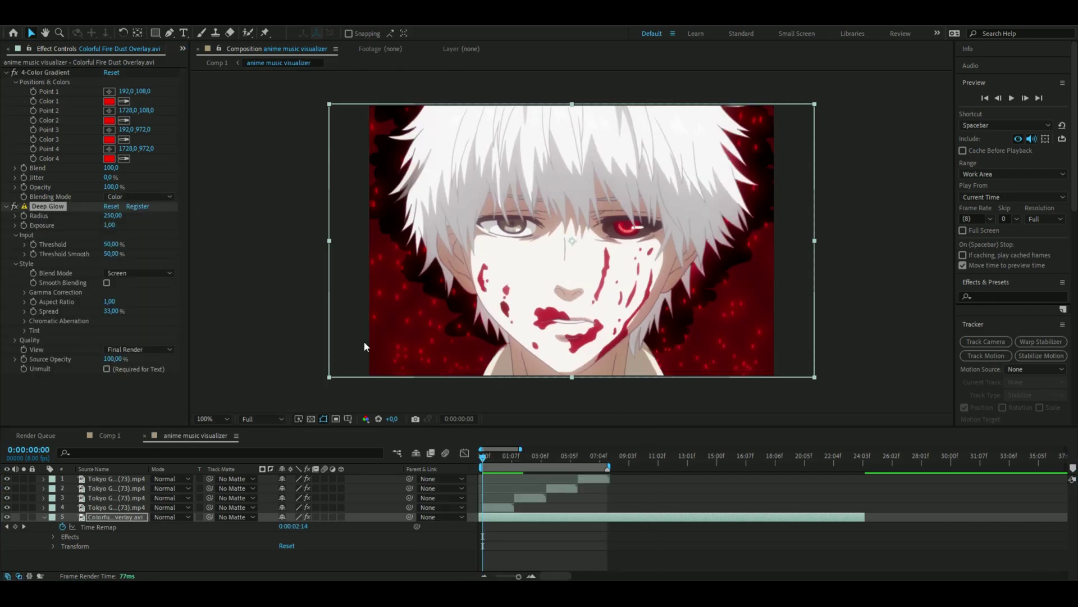
pyautogui.click(22, 217)
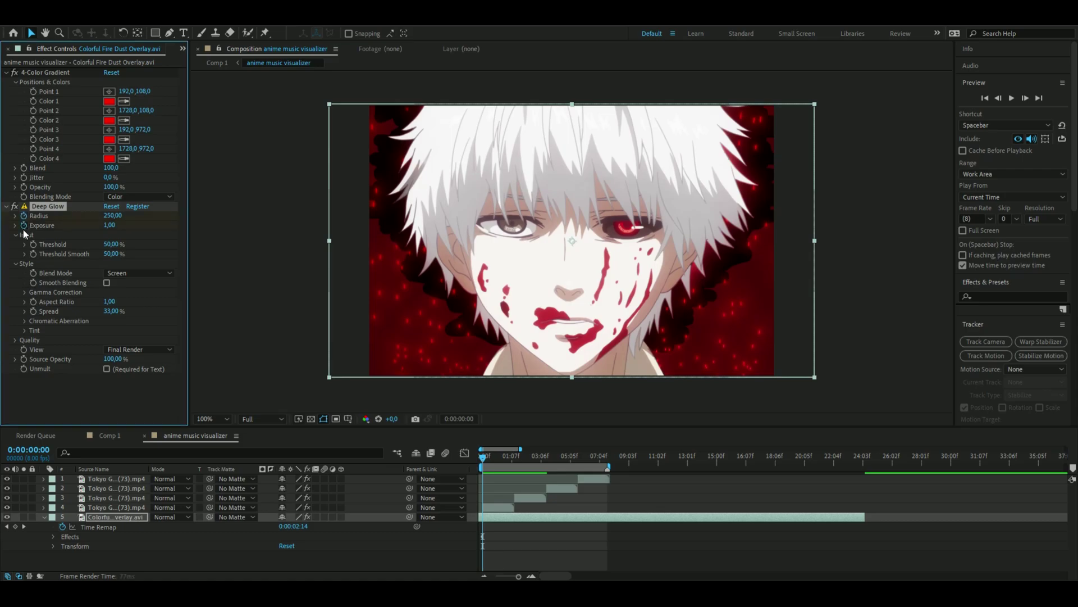
pyautogui.click(106, 282)
# At 8 seconds, set the glow Radius to 370 and Exposure to 2.
pyautogui.moveTo(482, 456); pyautogui.dragTo(610, 483)
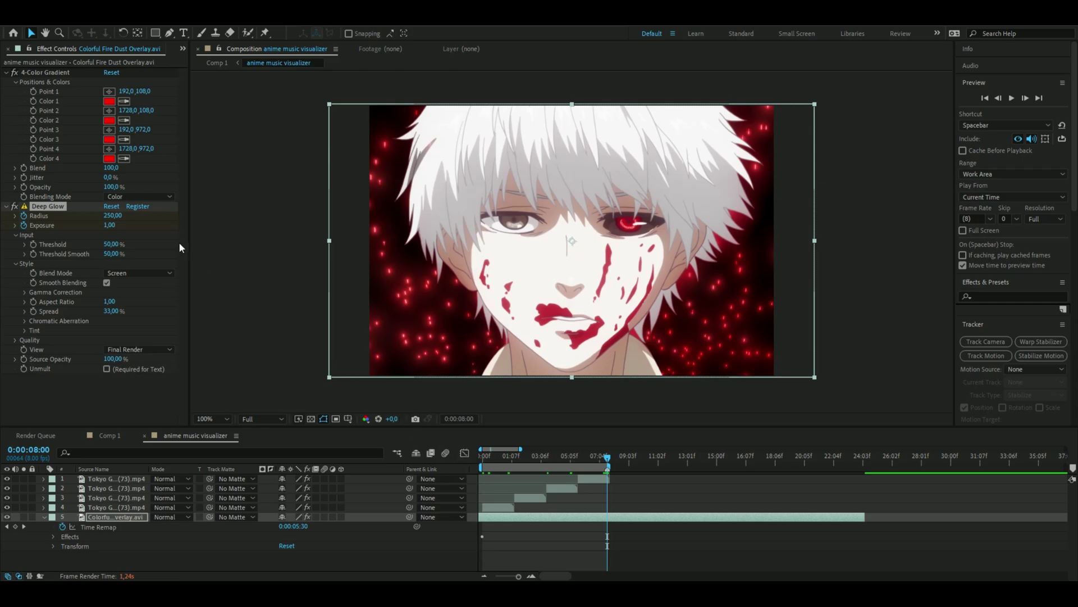
pyautogui.click(112, 215)
pyautogui.press('BackSpace')
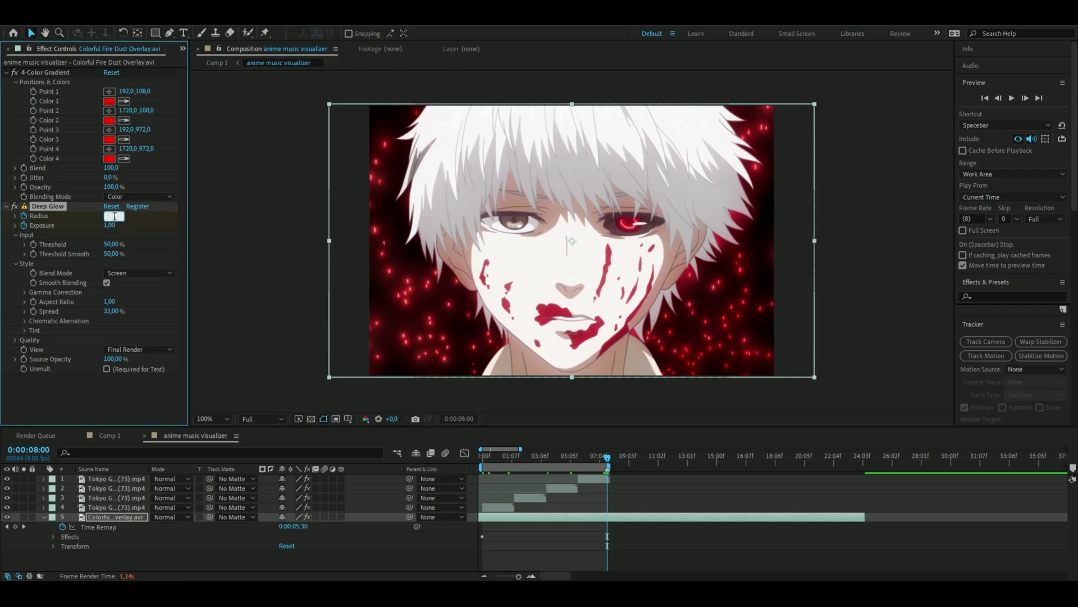
pyautogui.write('370')
pyautogui.press('Tab')
pyautogui.write('2')
pyautogui.press('Return')
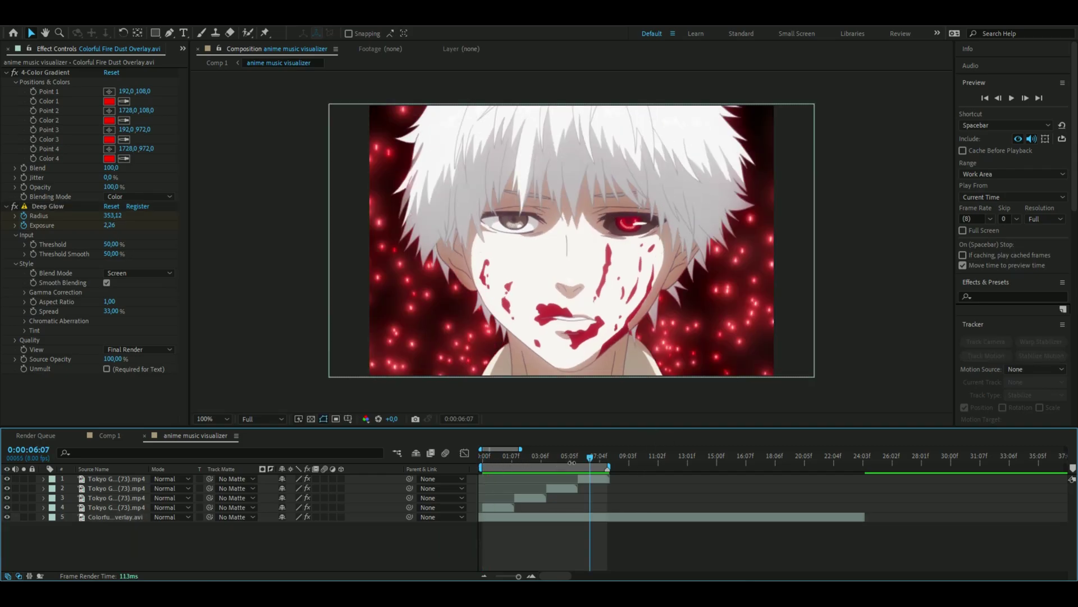
pyautogui.click(521, 459)
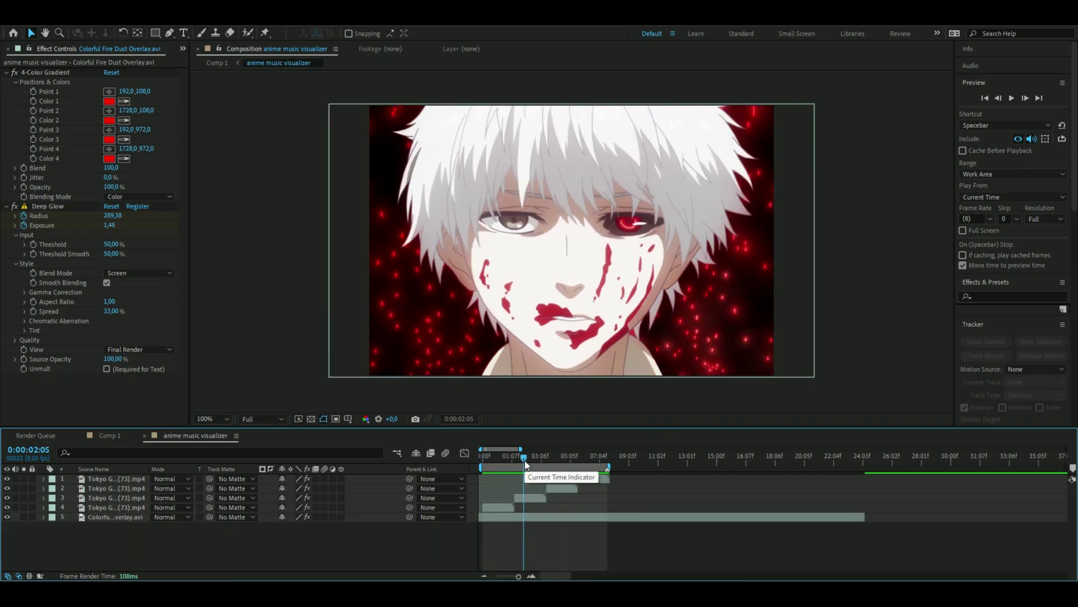
# Add an adjustment layer with the Signal effect emulating VHS_EP.
pyautogui.hotkey('ctrl', 'alt', 'y')
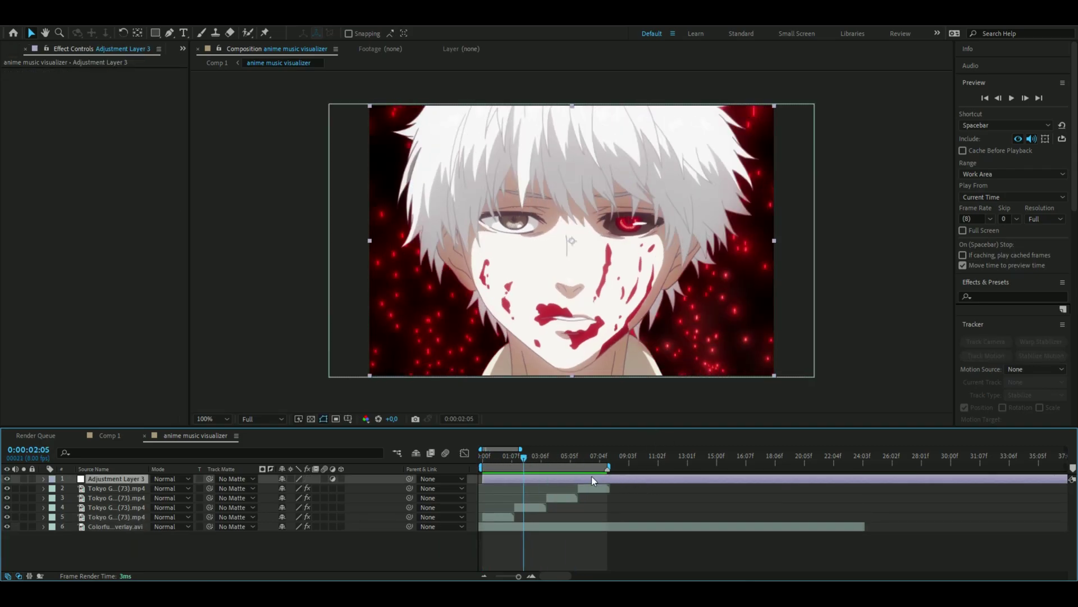
pyautogui.hotkey('ctrl', 'space')
pyautogui.click(554, 473)
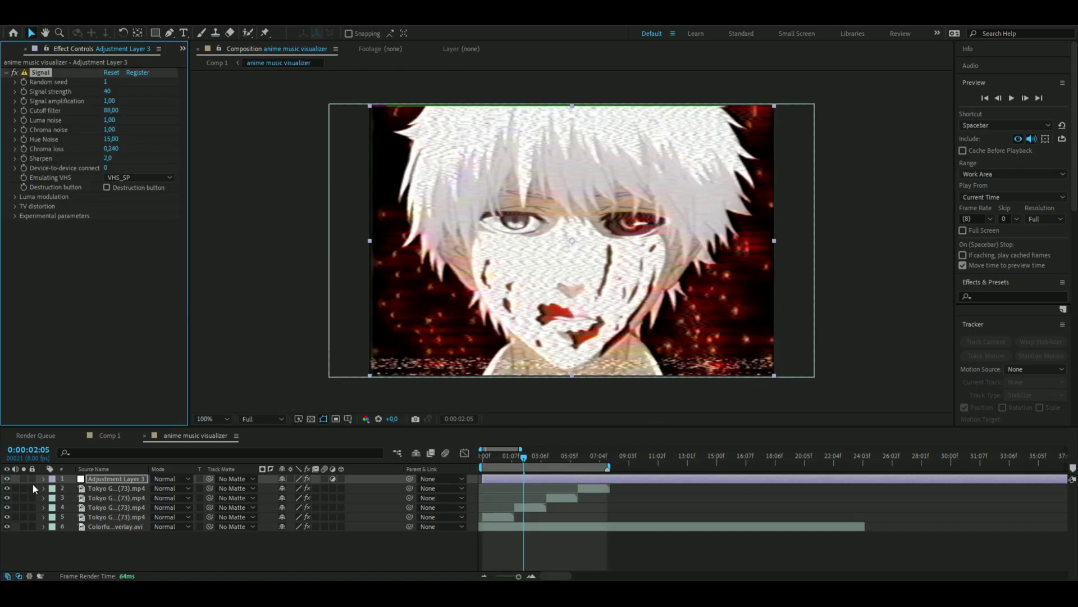
pyautogui.click(14, 196)
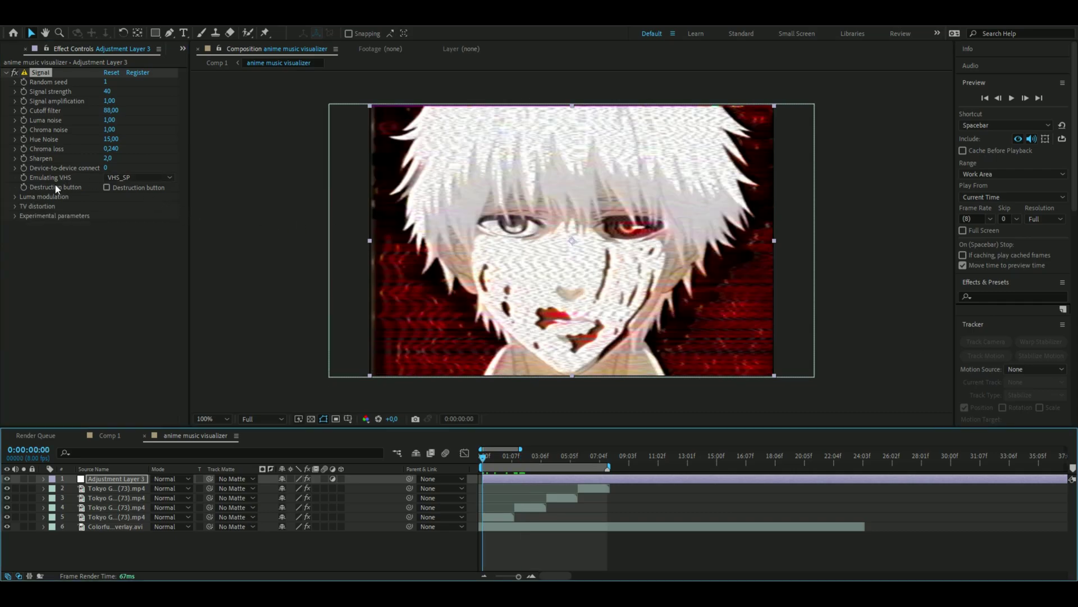
pyautogui.click(132, 178)
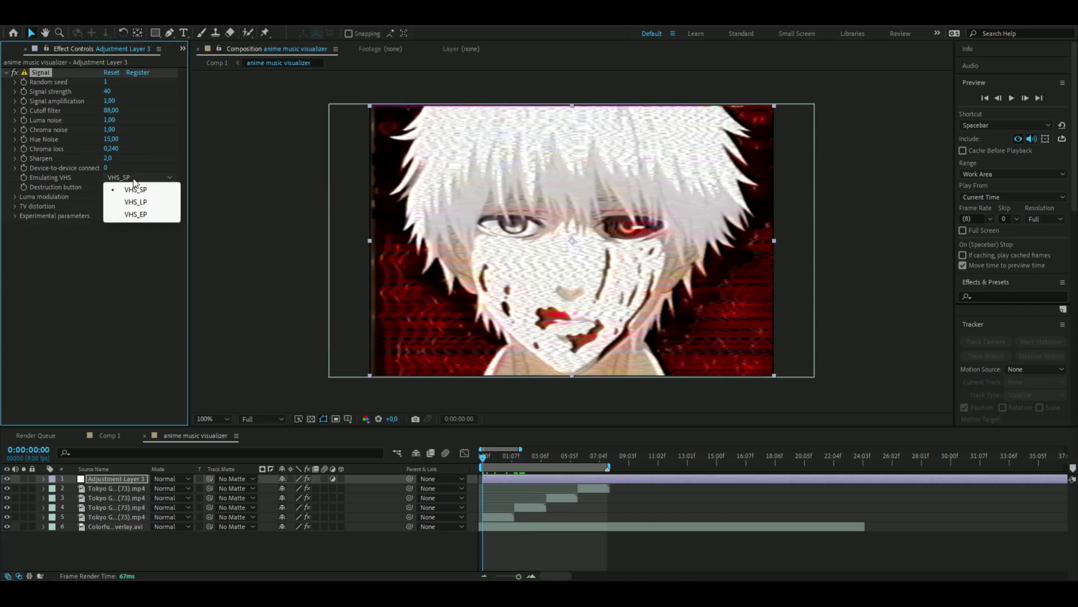
pyautogui.click(145, 213)
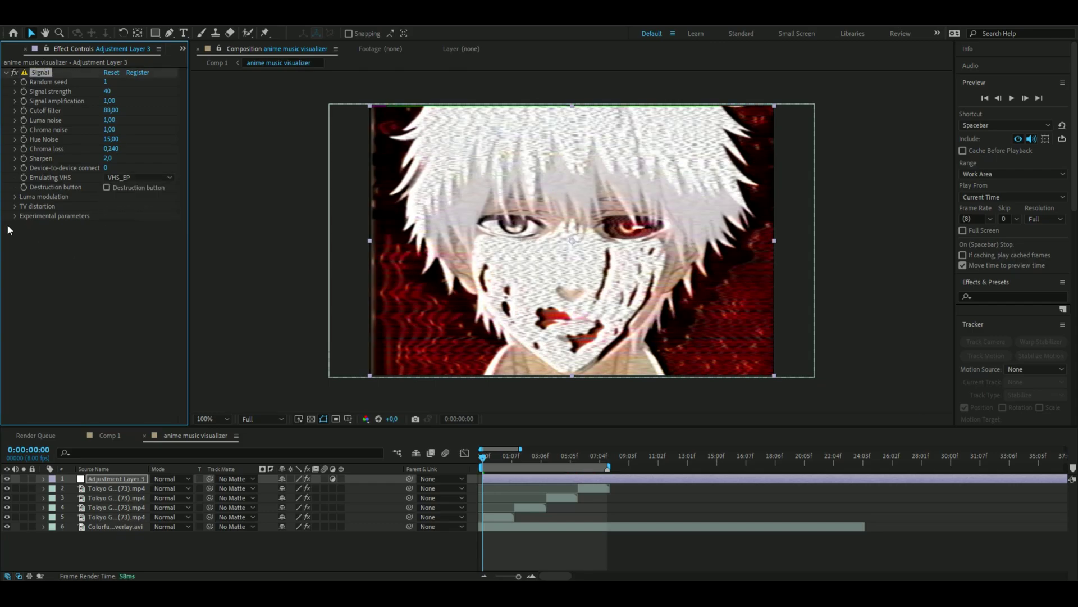
# Set Device-to-device connect to 50, then 34 at the 8-second mark.
pyautogui.click(104, 167)
pyautogui.write('50')
pyautogui.press('Return')
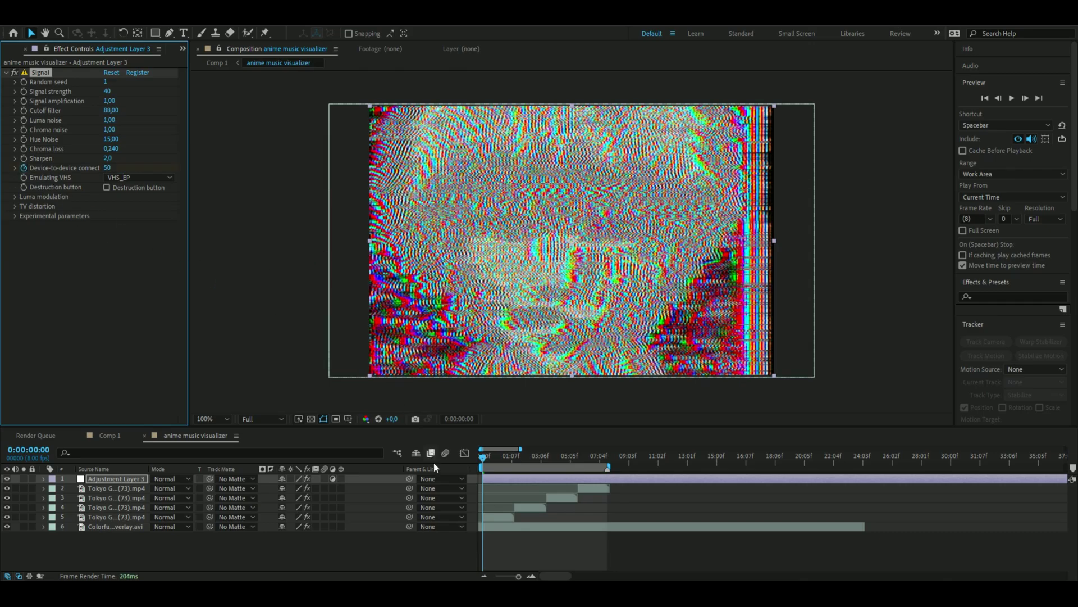
pyautogui.moveTo(487, 462); pyautogui.dragTo(608, 471)
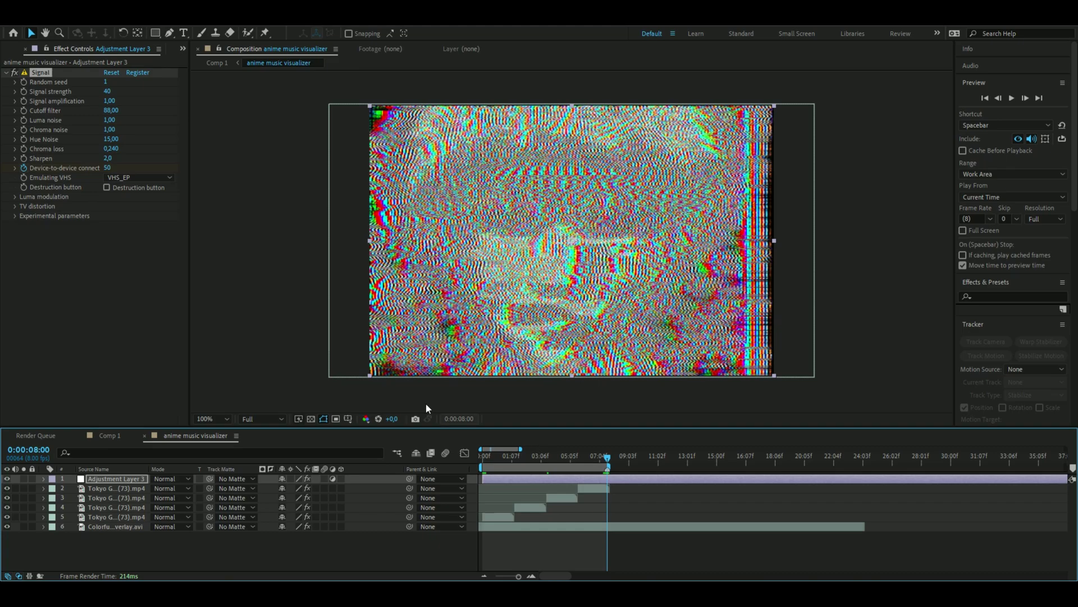
pyautogui.click(108, 167)
pyautogui.write('34')
pyautogui.press('Return')
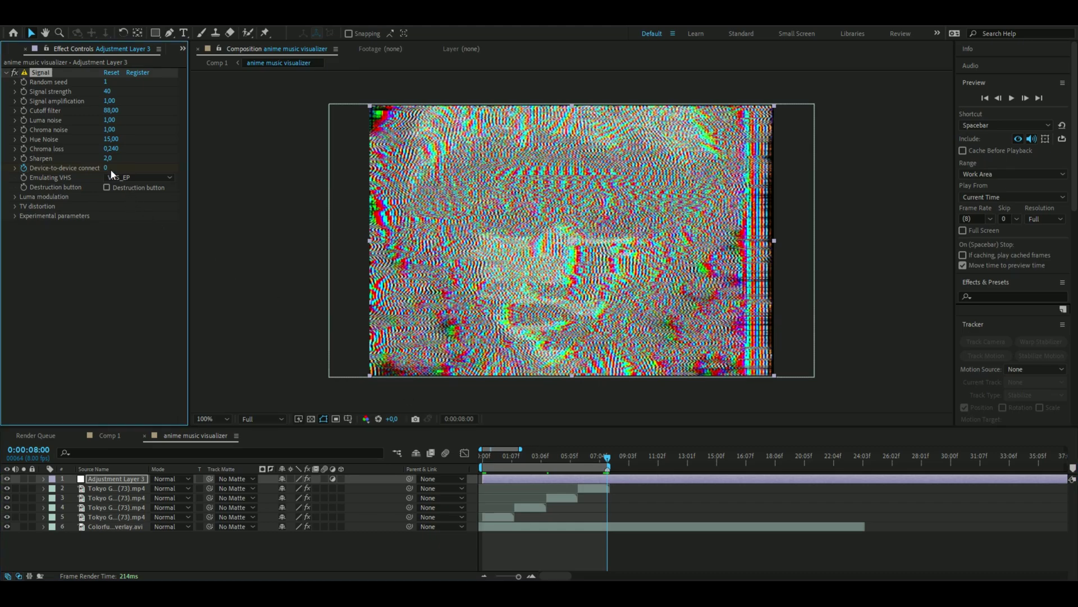
pyautogui.click(524, 457)
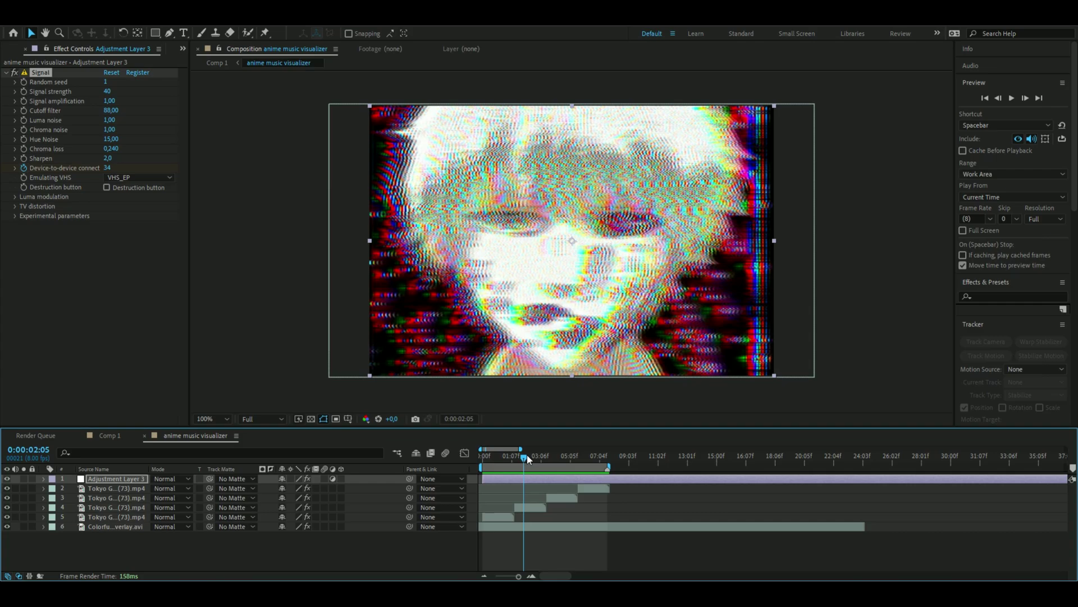
pyautogui.click(524, 478)
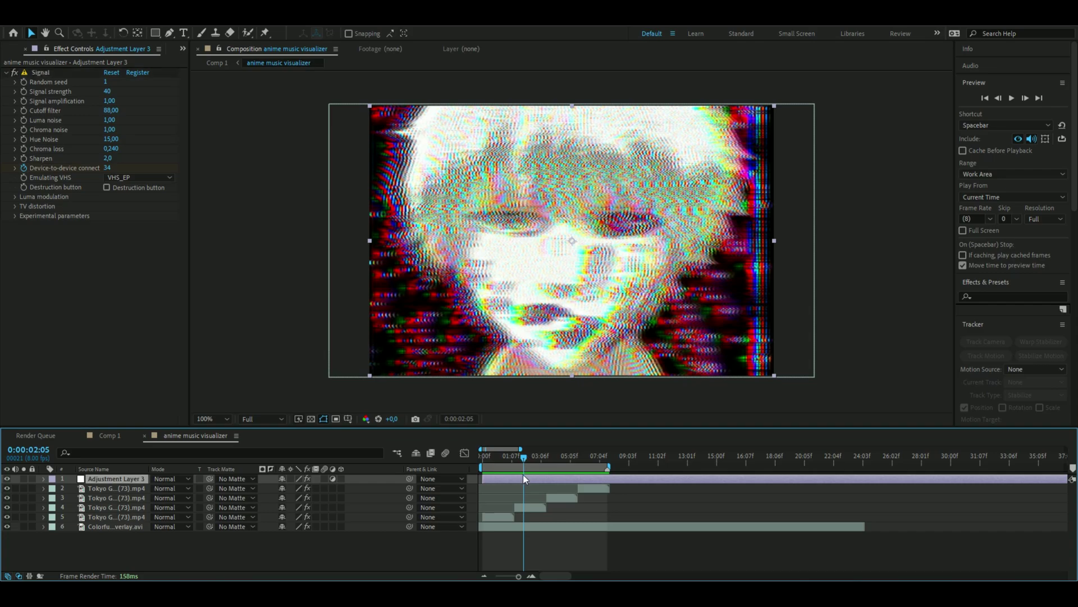
pyautogui.hotkey('ctrl', 'space')
# Apply the CRT preset to the adjustment layer for a curved old-screen look.
pyautogui.write('crt')
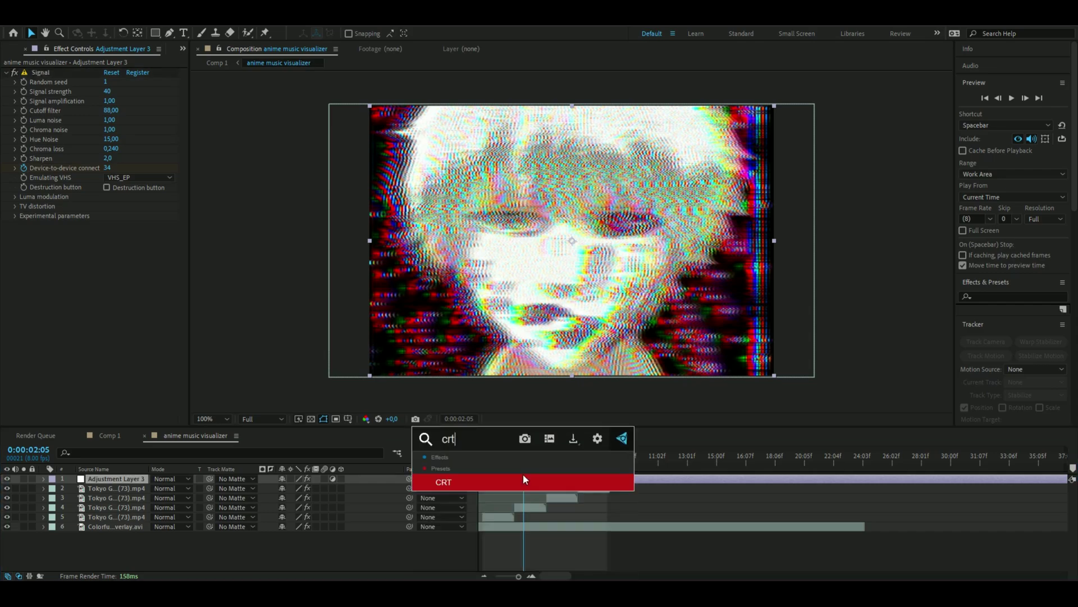
pyautogui.click(476, 483)
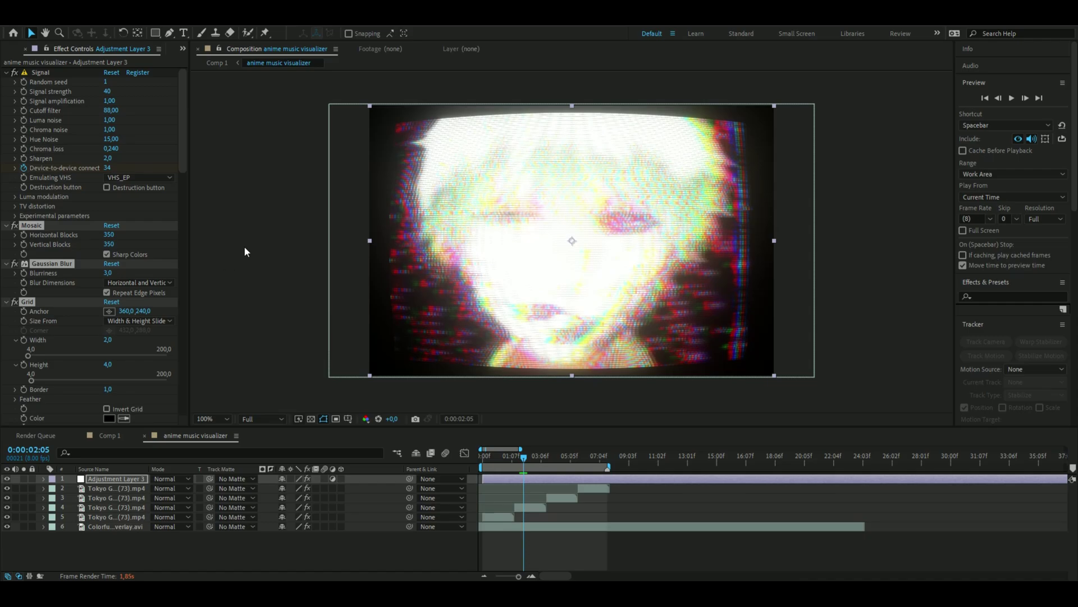
pyautogui.moveTo(185, 155); pyautogui.dragTo(192, 306)
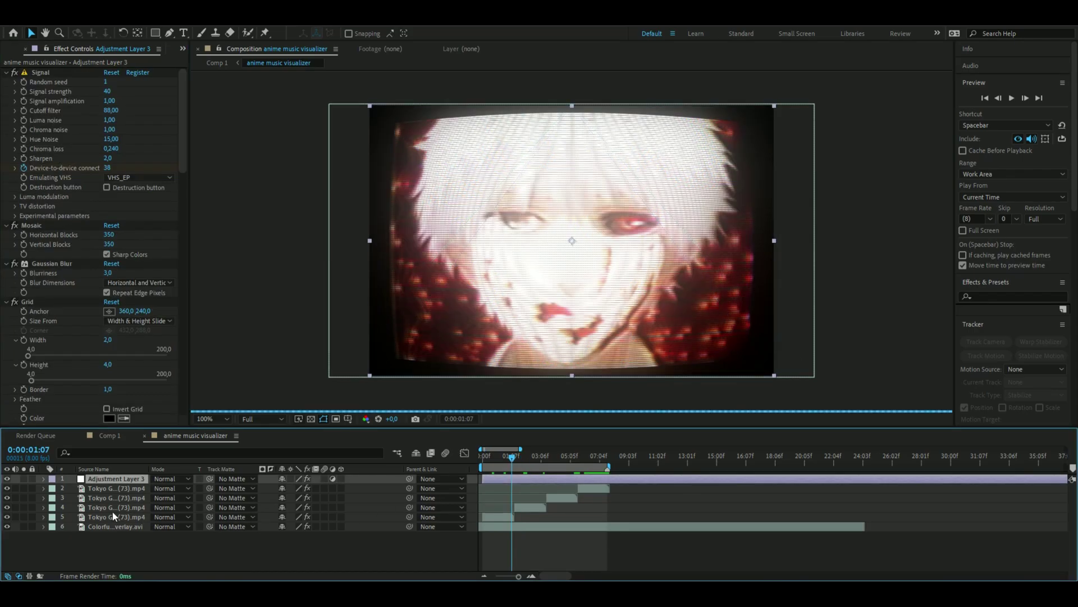
# Precompose all six layers into a comp named 'anime visu'.
pyautogui.keyDown('shift'); pyautogui.click(113, 528); pyautogui.keyUp('shift')
pyautogui.rightClick(112, 528)
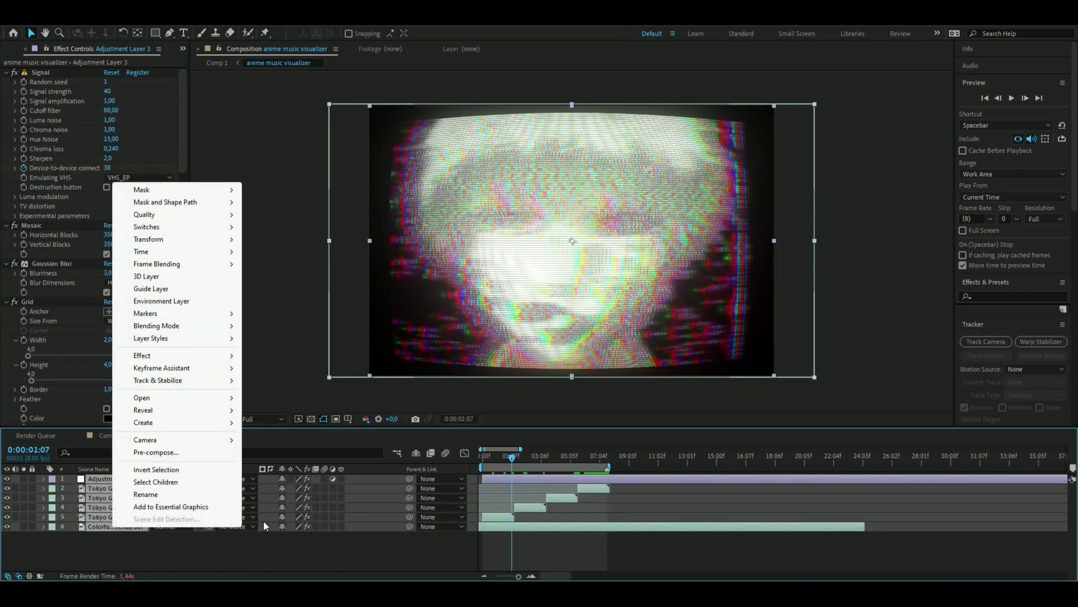
pyautogui.click(155, 453)
pyautogui.write('anime visu')
pyautogui.press('Return')
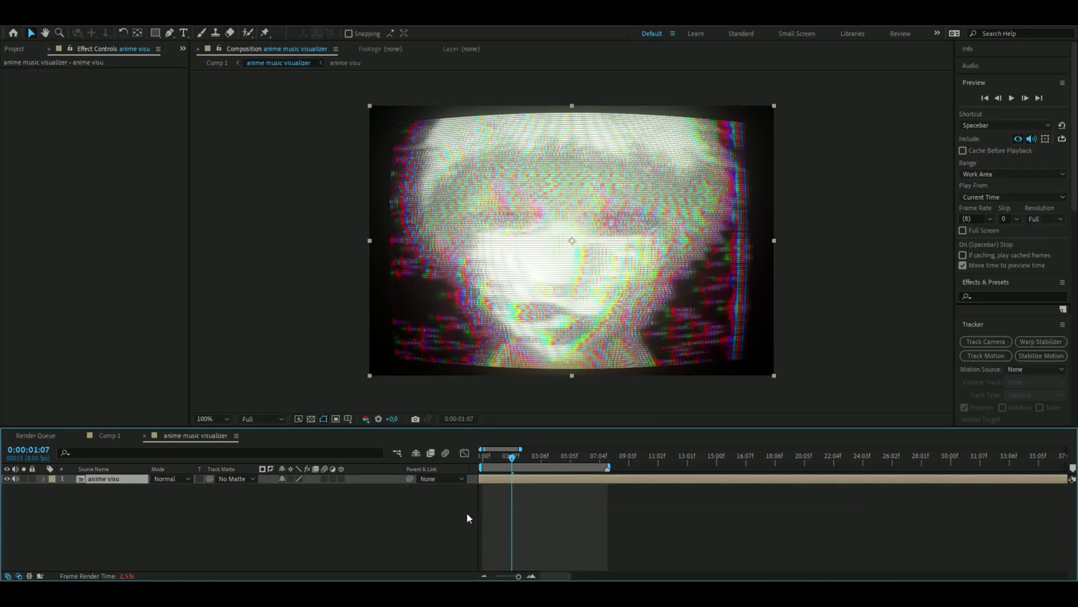
# Add an adjustment layer with a Transform effect scaled to 115%.
pyautogui.hotkey('ctrl', 'alt', 'y')
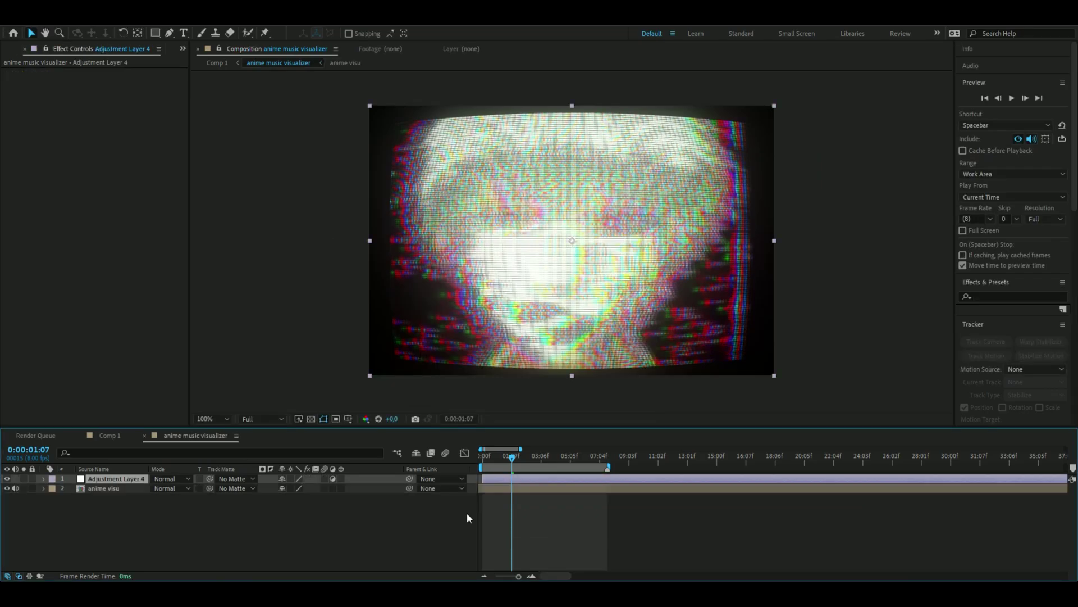
pyautogui.hotkey('ctrl', 'space')
pyautogui.write('tr')
pyautogui.press('Return')
pyautogui.click(111, 111)
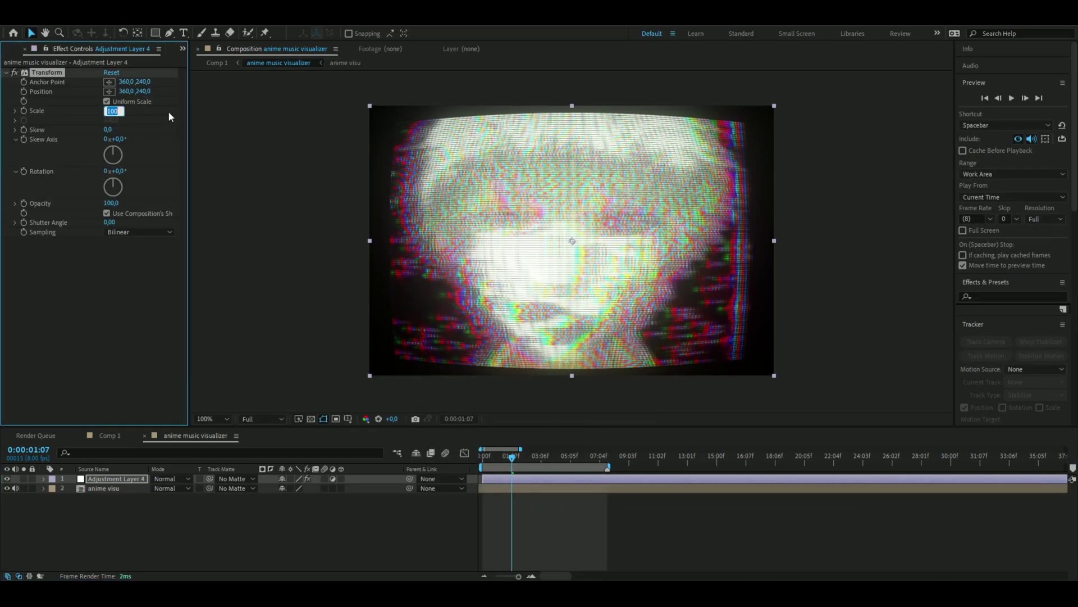
pyautogui.write('115')
pyautogui.press('Return')
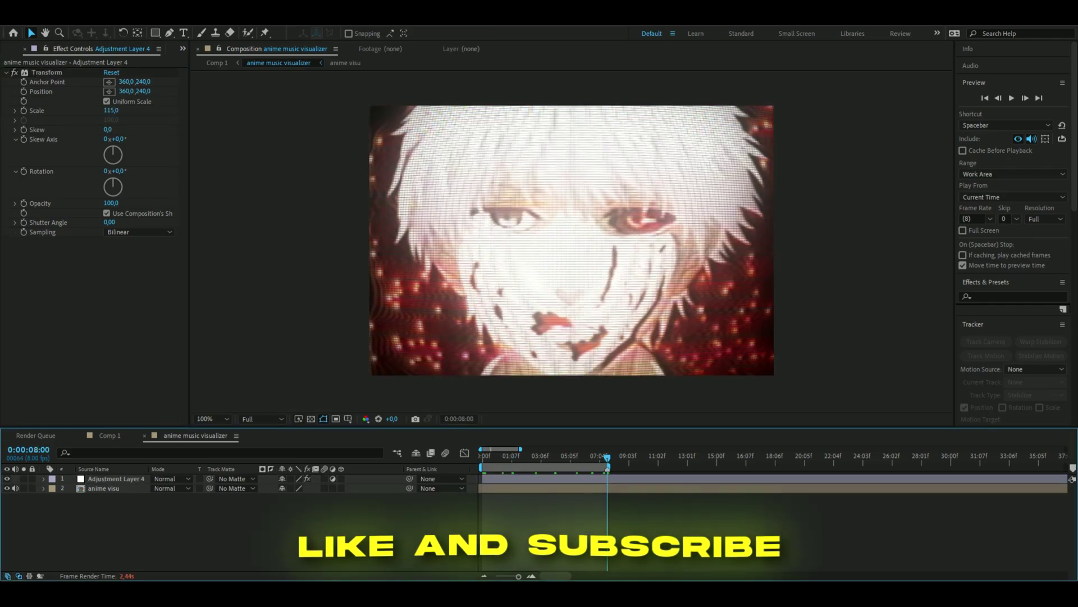